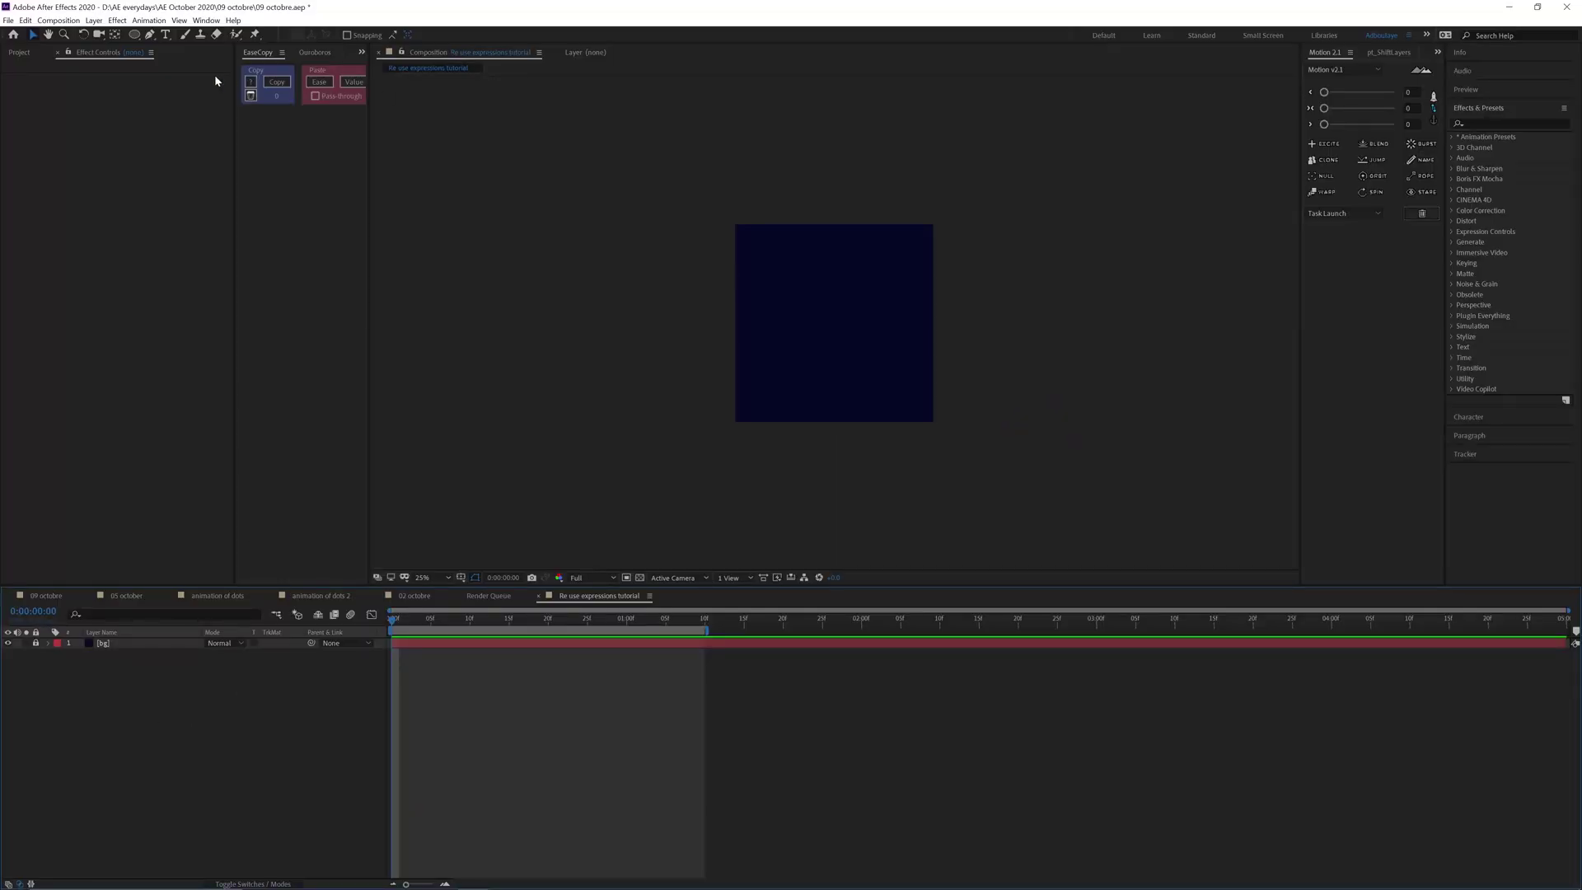
- Add an ellipse shape layer, rename it circle, and set its Ellipse Size to 250
{"action": "double_click", "coordinate": [135, 35]}
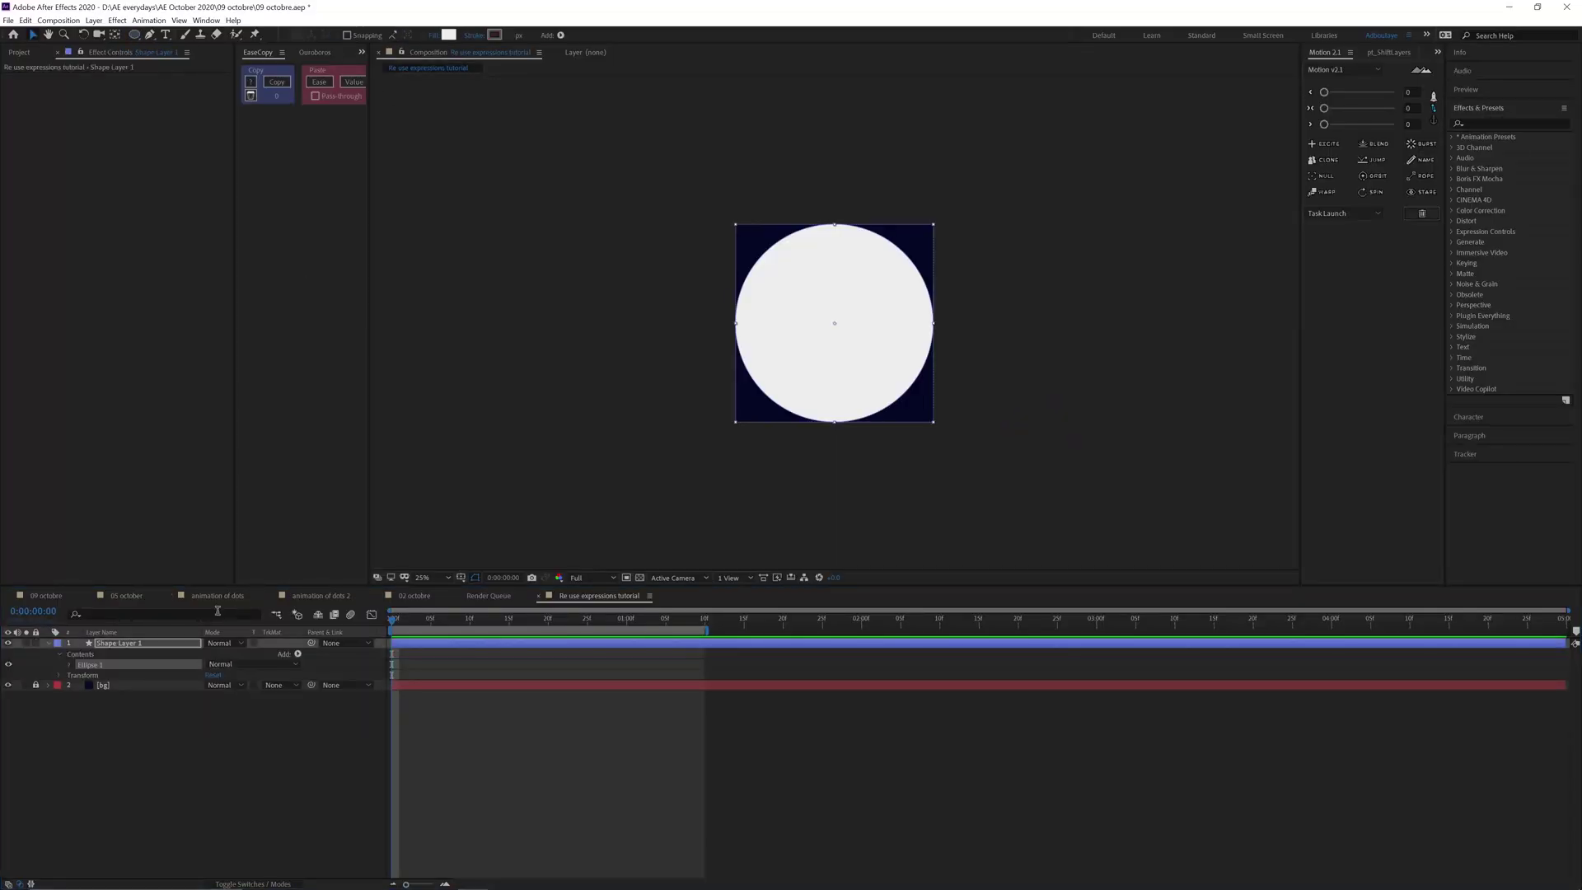
{"action": "left_click", "coordinate": [152, 643]}
{"action": "type", "text": "c"}
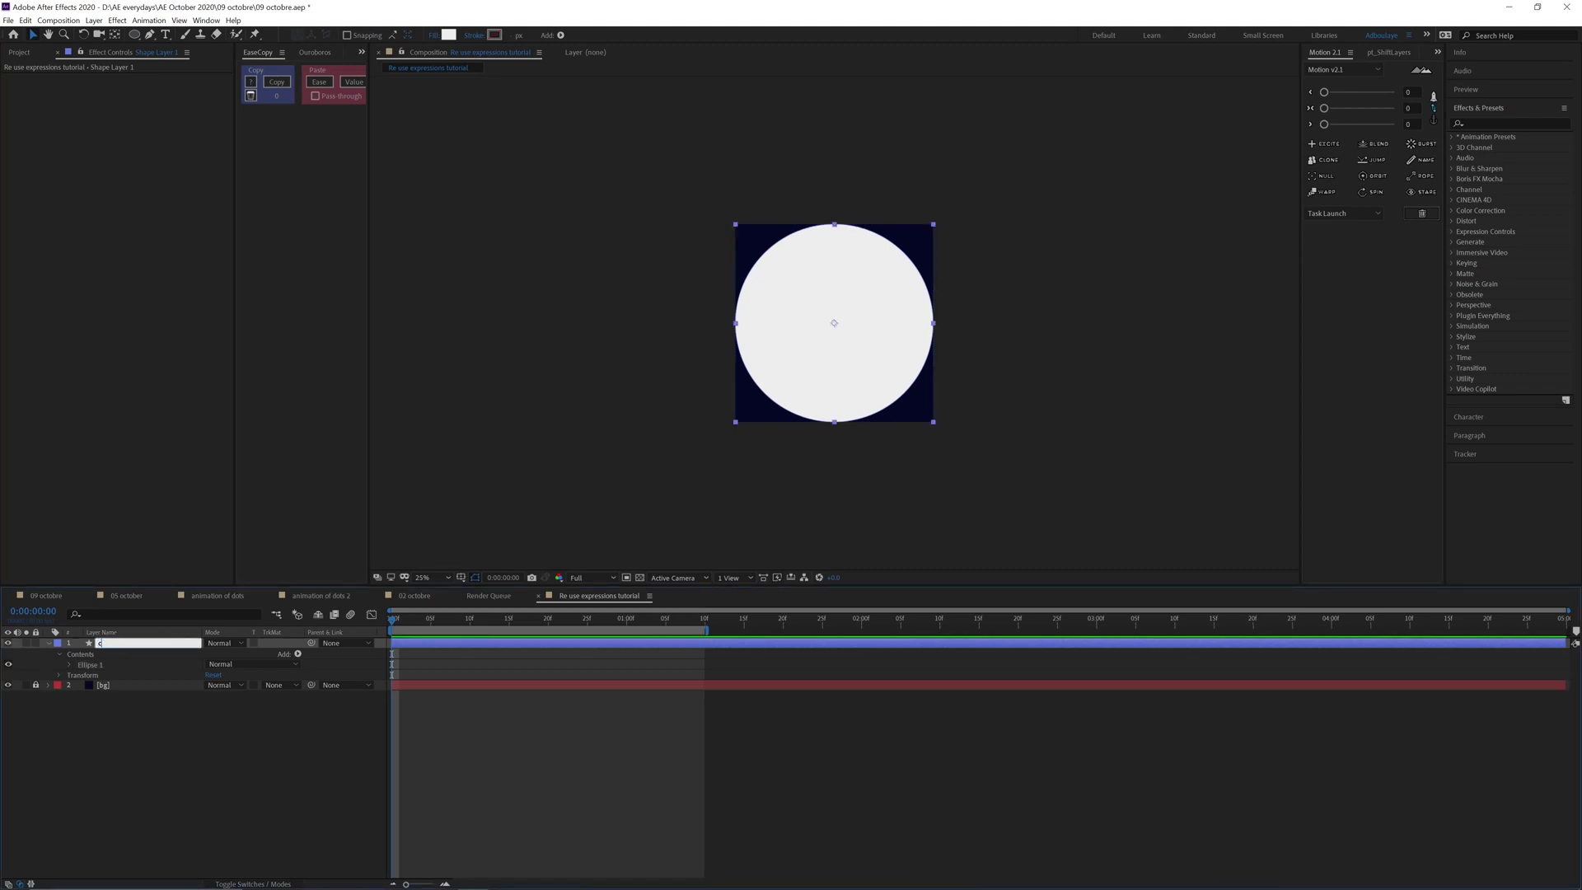
{"action": "type", "text": "ircle"}
{"action": "key", "text": "Return"}
{"action": "key", "text": "u"}
{"action": "key", "text": "u"}
{"action": "left_click", "coordinate": [232, 687]}
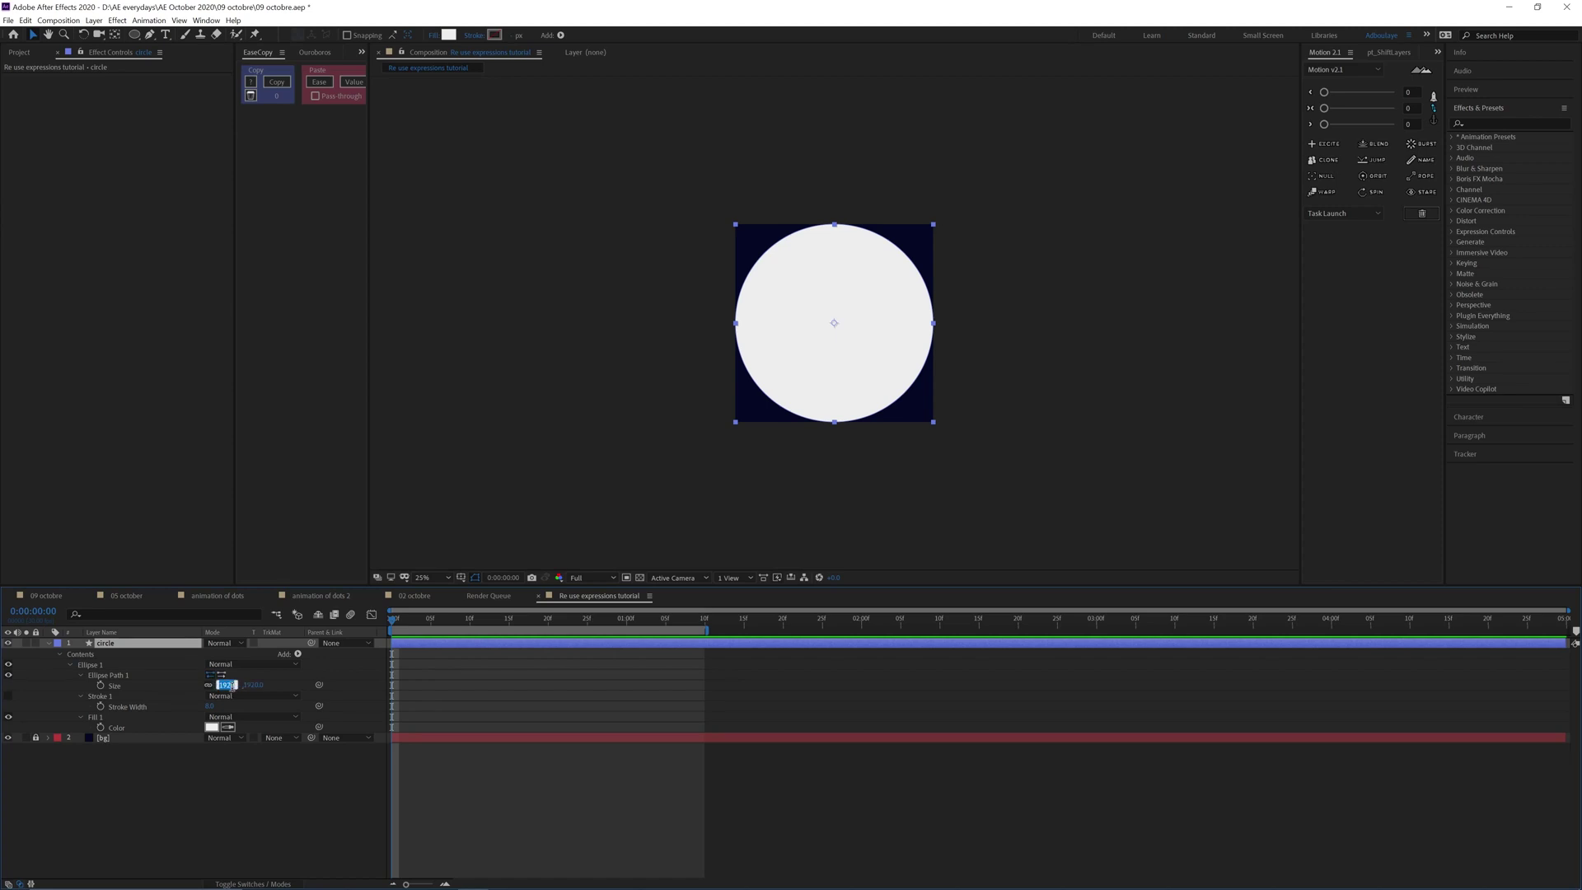
{"action": "type", "text": "250"}
{"action": "key", "text": "Return"}
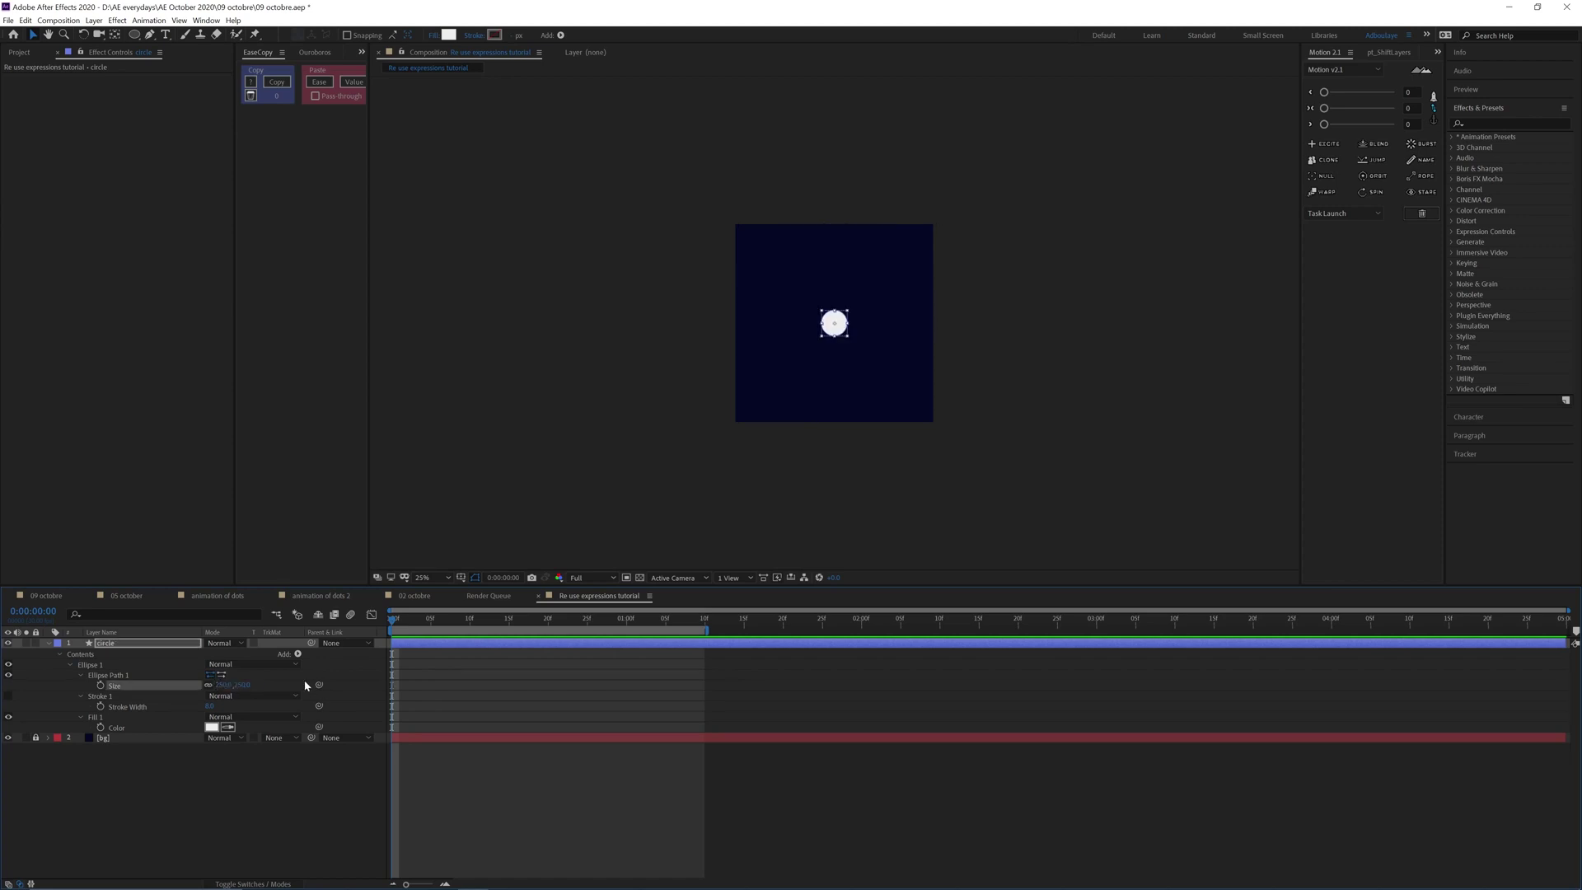
- Separate the circle's Position into X and Y dimensions
{"action": "left_click", "coordinate": [138, 645]}
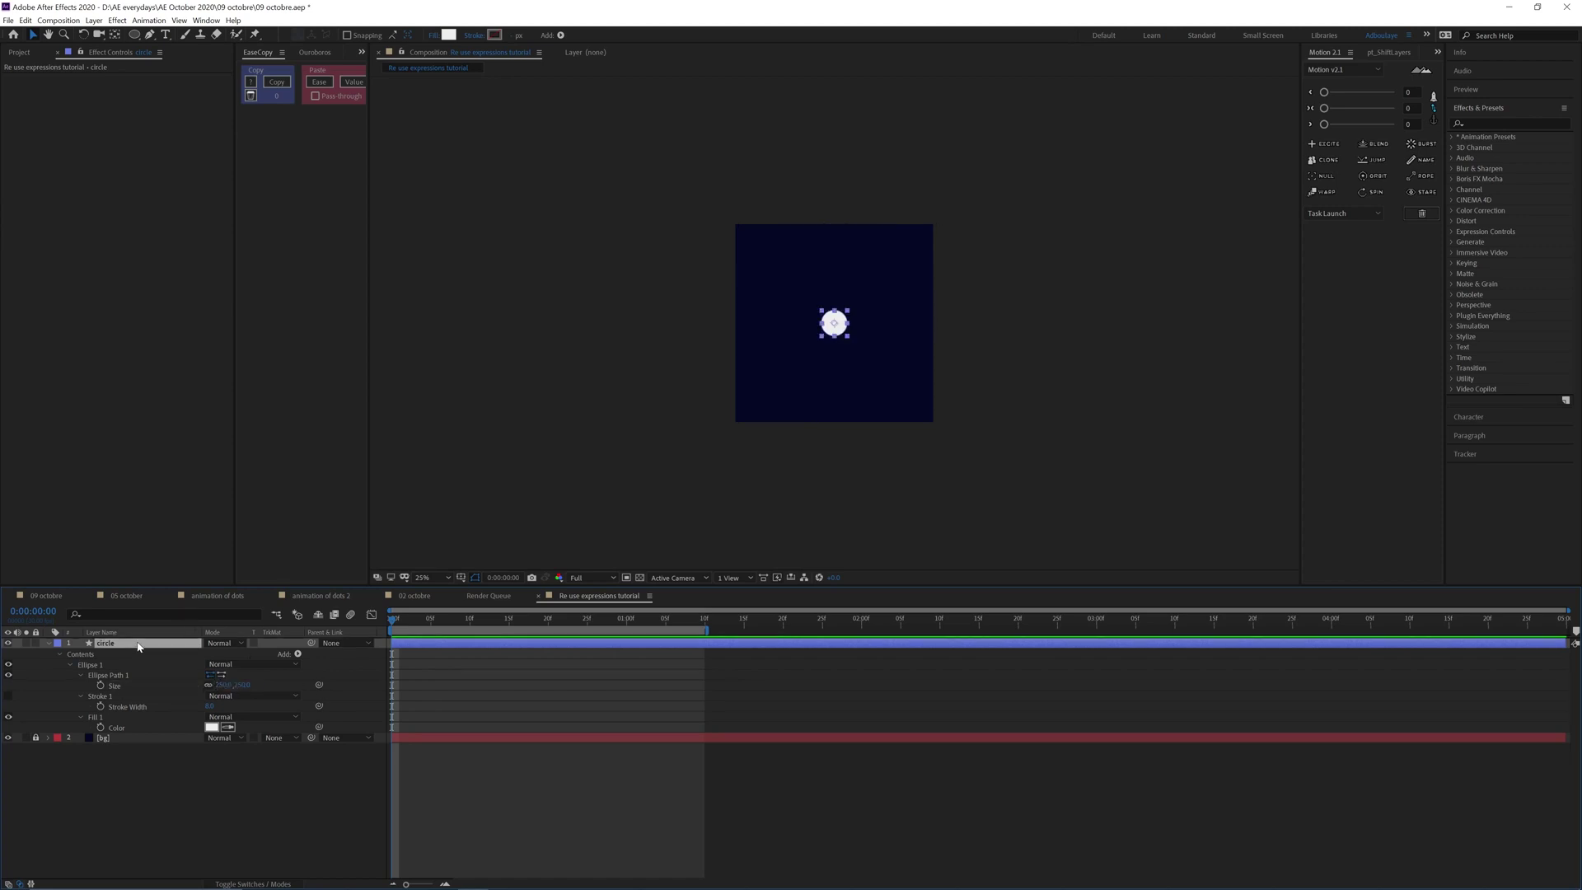
{"action": "key", "text": "p"}
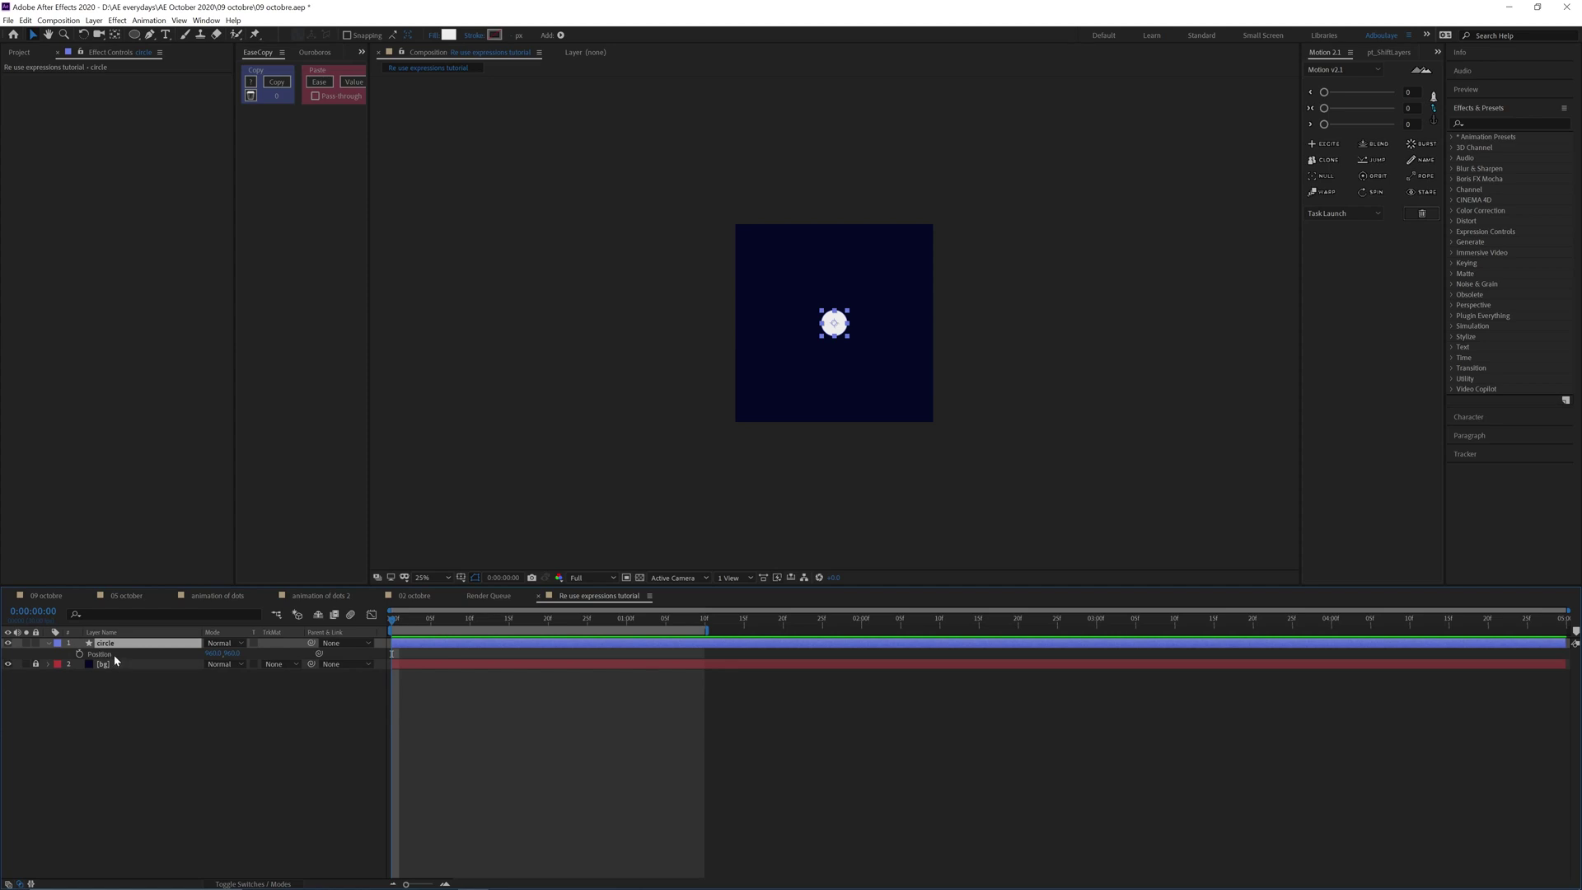
{"action": "right_click", "coordinate": [115, 655]}
{"action": "left_click", "coordinate": [168, 690]}
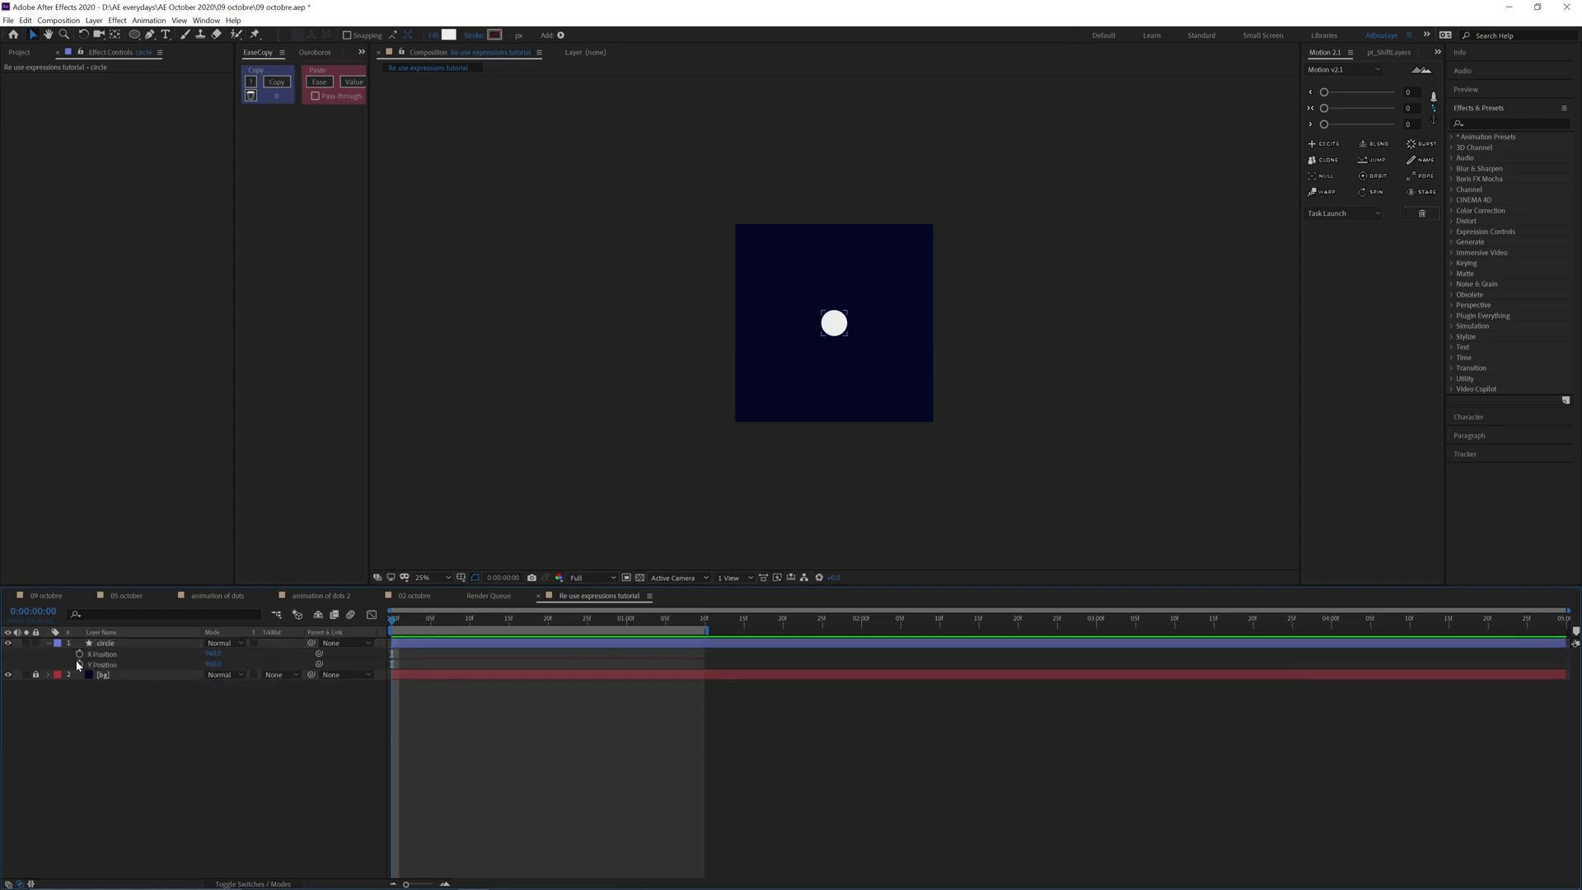
- Add two Slider Control effects to circle, named freq and amp
{"action": "left_click", "coordinate": [101, 646]}
{"action": "key", "text": "ctrl+space"}
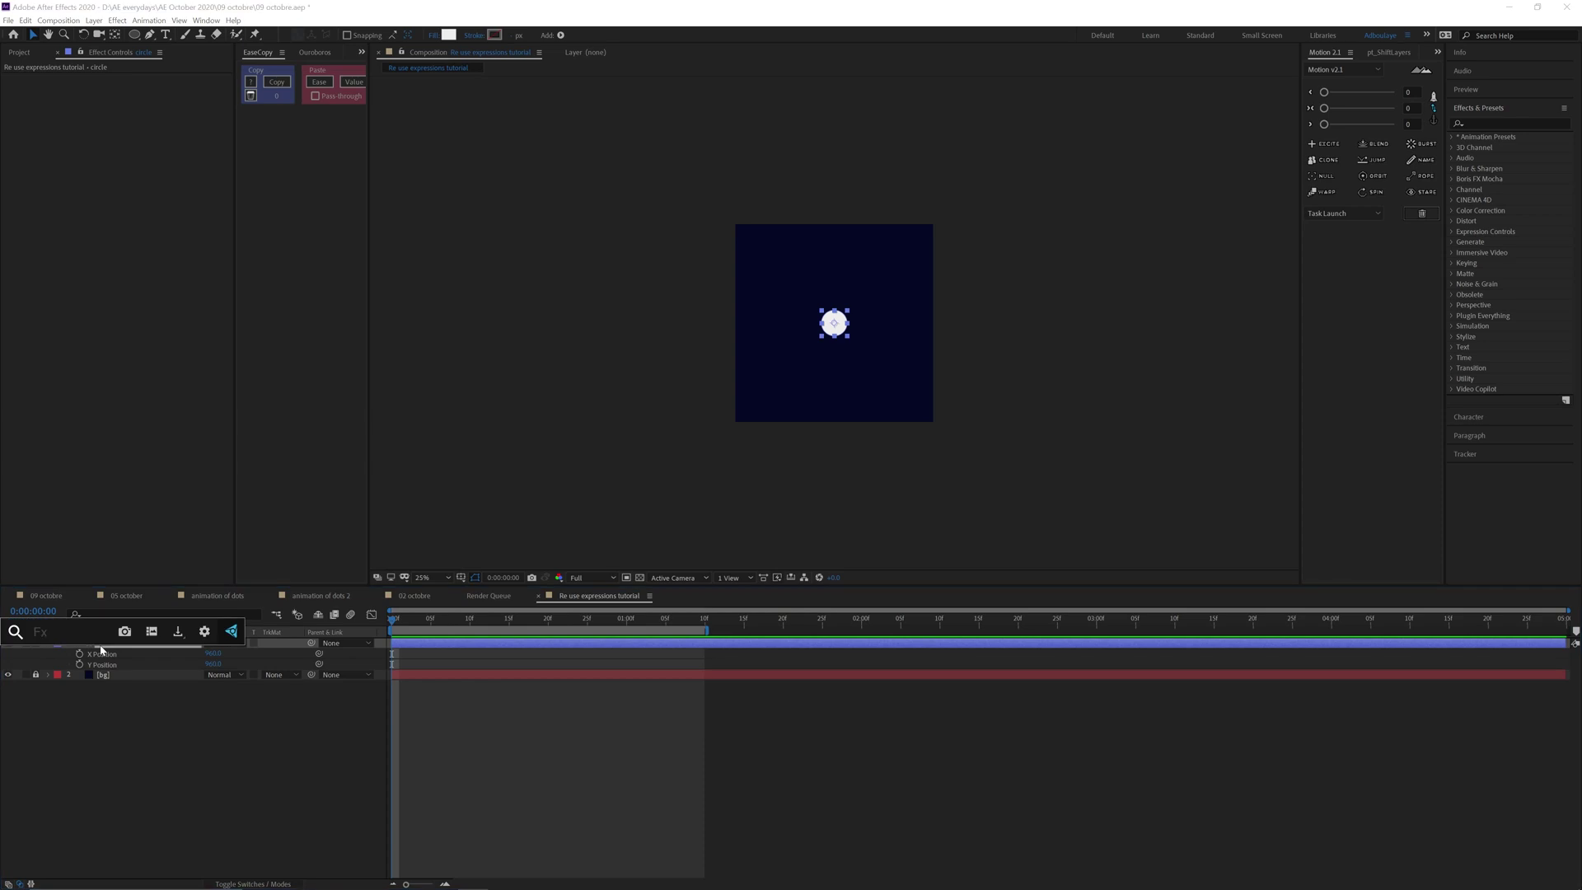
{"action": "type", "text": "slider"}
{"action": "key", "text": "Return"}
{"action": "key", "text": "Return"}
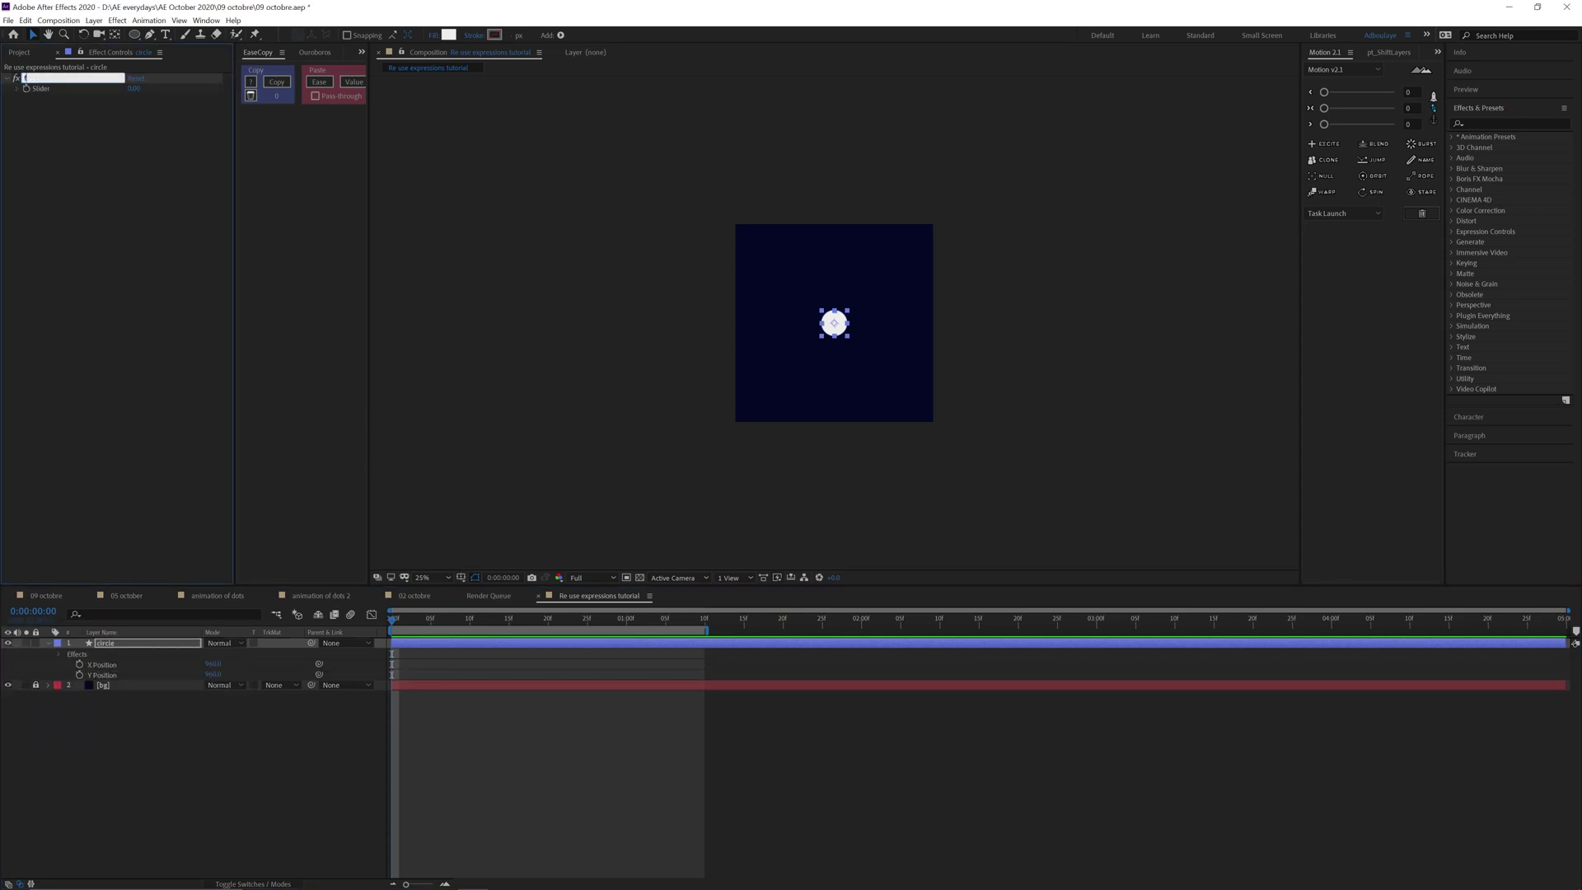
{"action": "type", "text": "freq"}
{"action": "key", "text": "ctrl+d"}
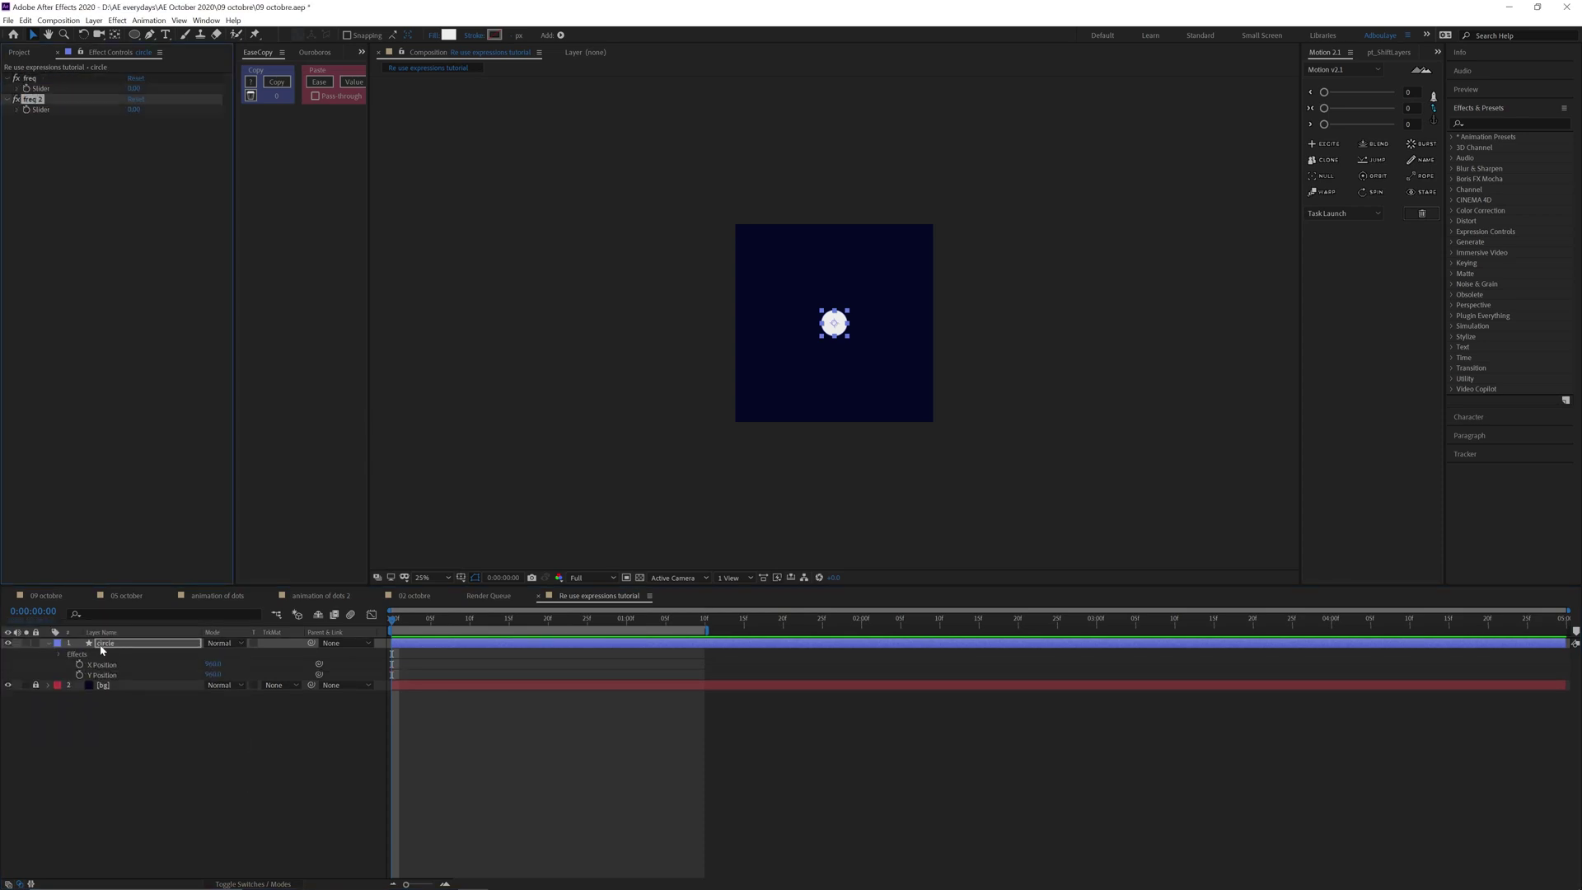
{"action": "key", "text": "Return"}
{"action": "type", "text": "amp"}
{"action": "key", "text": "Return"}
{"action": "left_click", "coordinate": [96, 676]}
- Write a Y Position expression linking var freq and var amp to the sliders, then Math.sin(time / freq) * amp + value
{"action": "left_click", "coordinate": [80, 675], "text": "alt"}
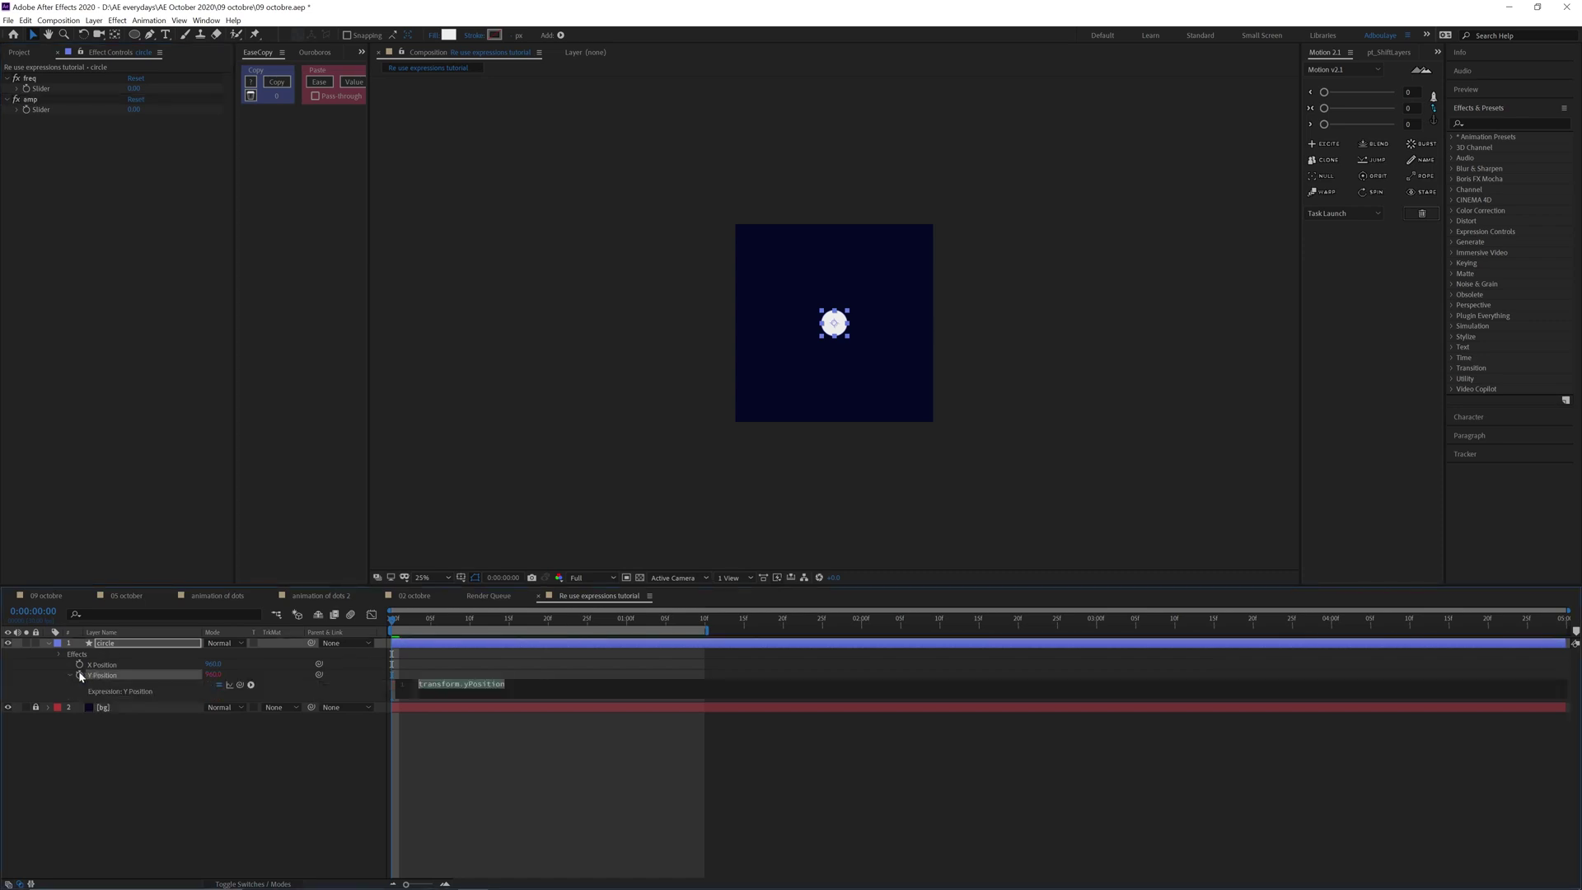
{"action": "type", "text": "var freq ="}
{"action": "left_click_drag", "start_coordinate": [239, 685], "coordinate": [65, 88]}
{"action": "type", "text": "var amp ="}
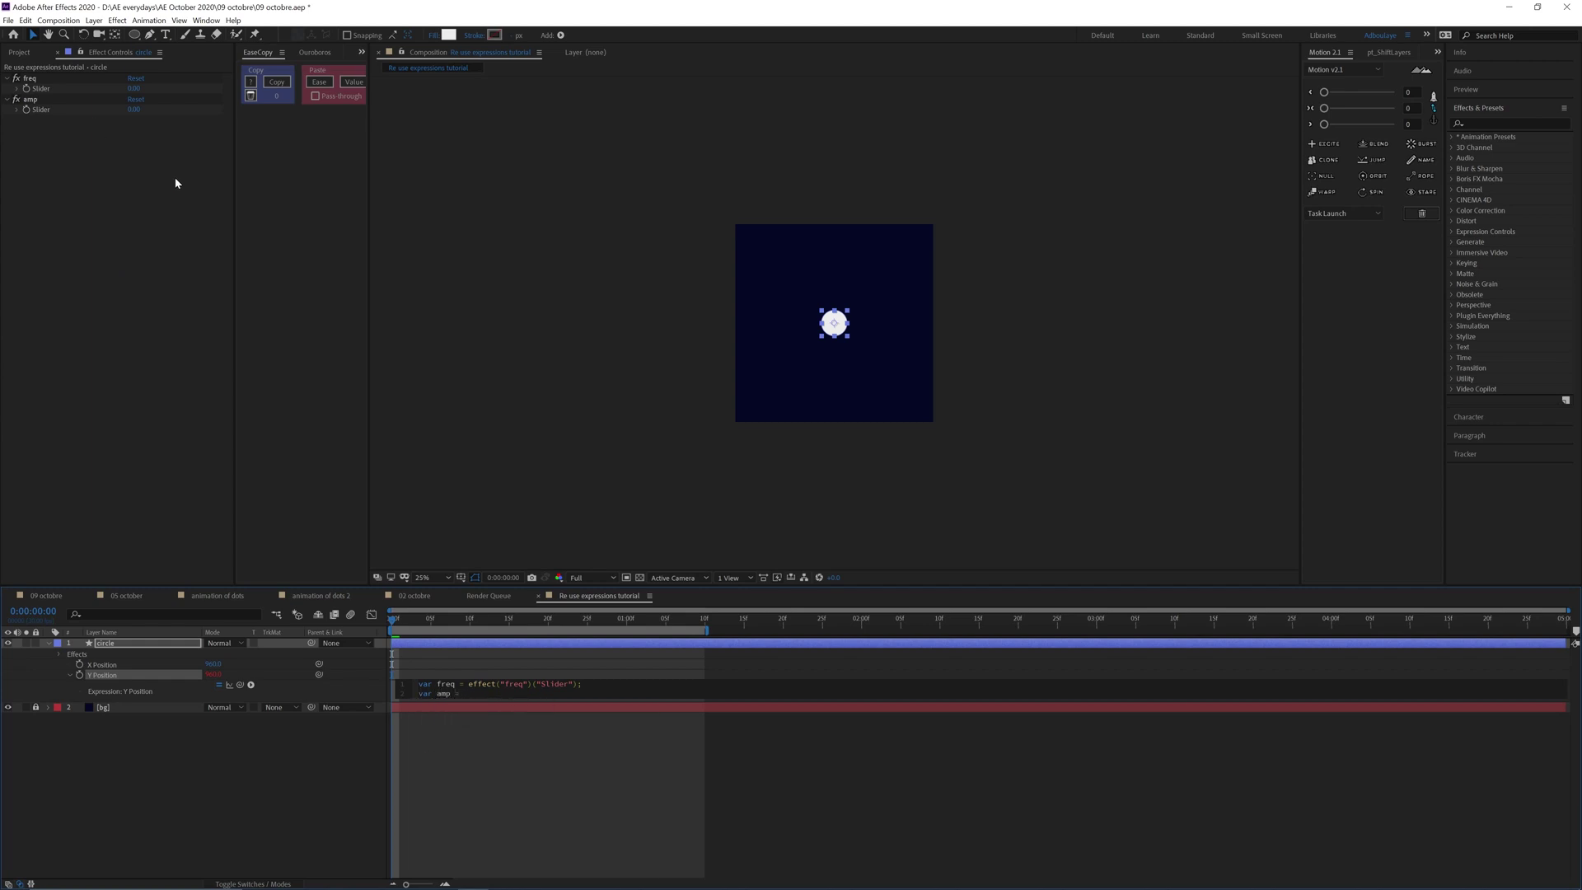
{"action": "left_click_drag", "start_coordinate": [239, 685], "coordinate": [55, 107]}
{"action": "key", "text": "Return"}
{"action": "key", "text": "Return"}
{"action": "type", "text": "Math.sin(t"}
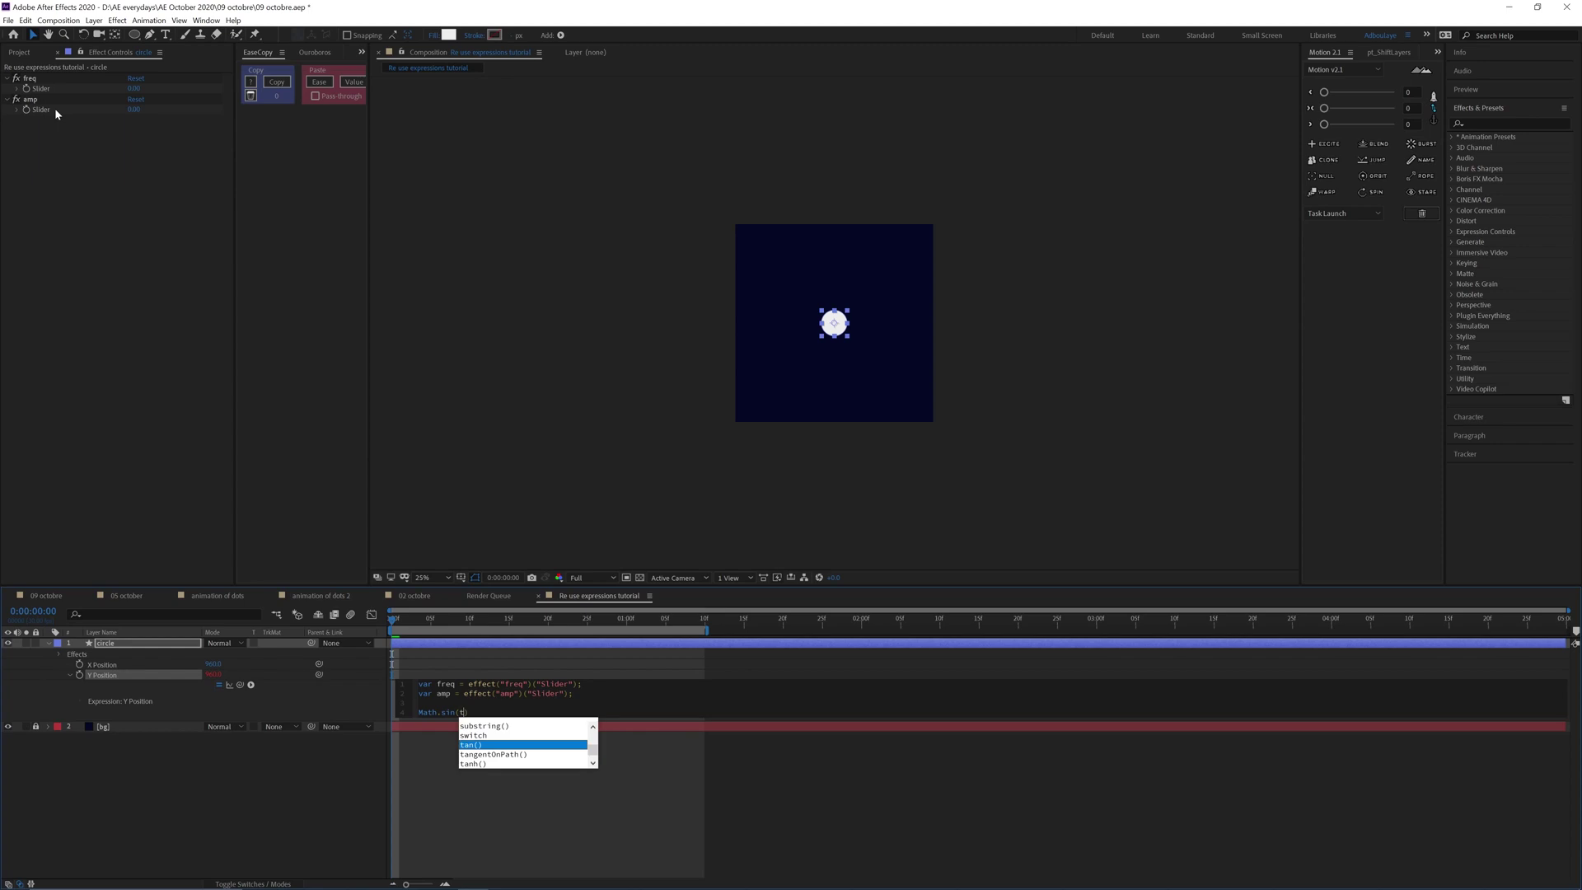
{"action": "type", "text": "/ freq"}
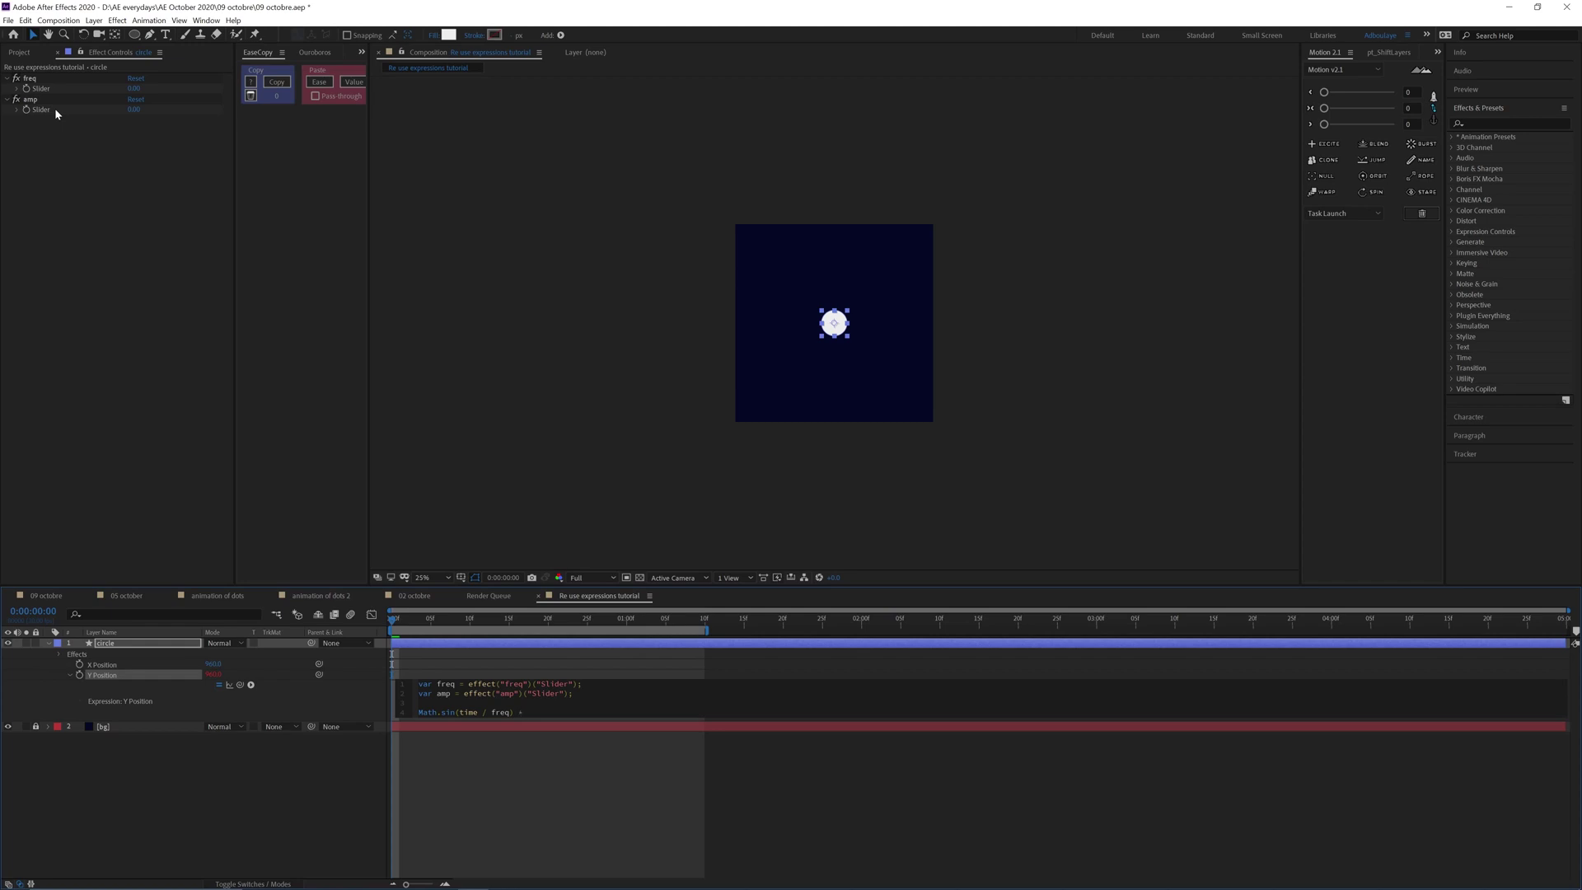
{"action": "type", "text": ") * amp"}
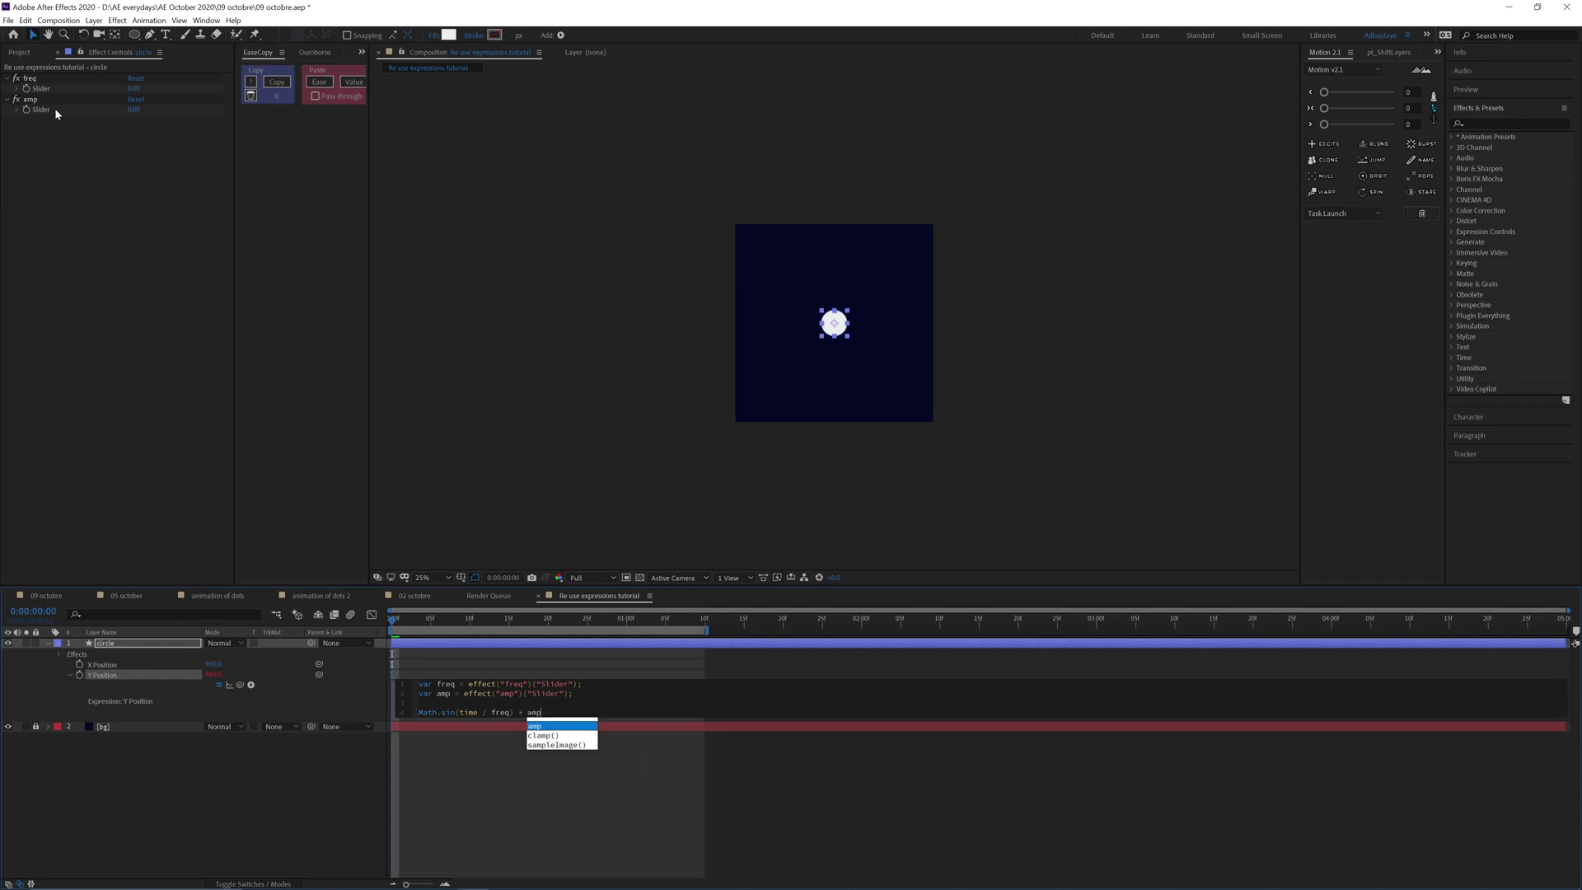
{"action": "type", "text": " + value"}
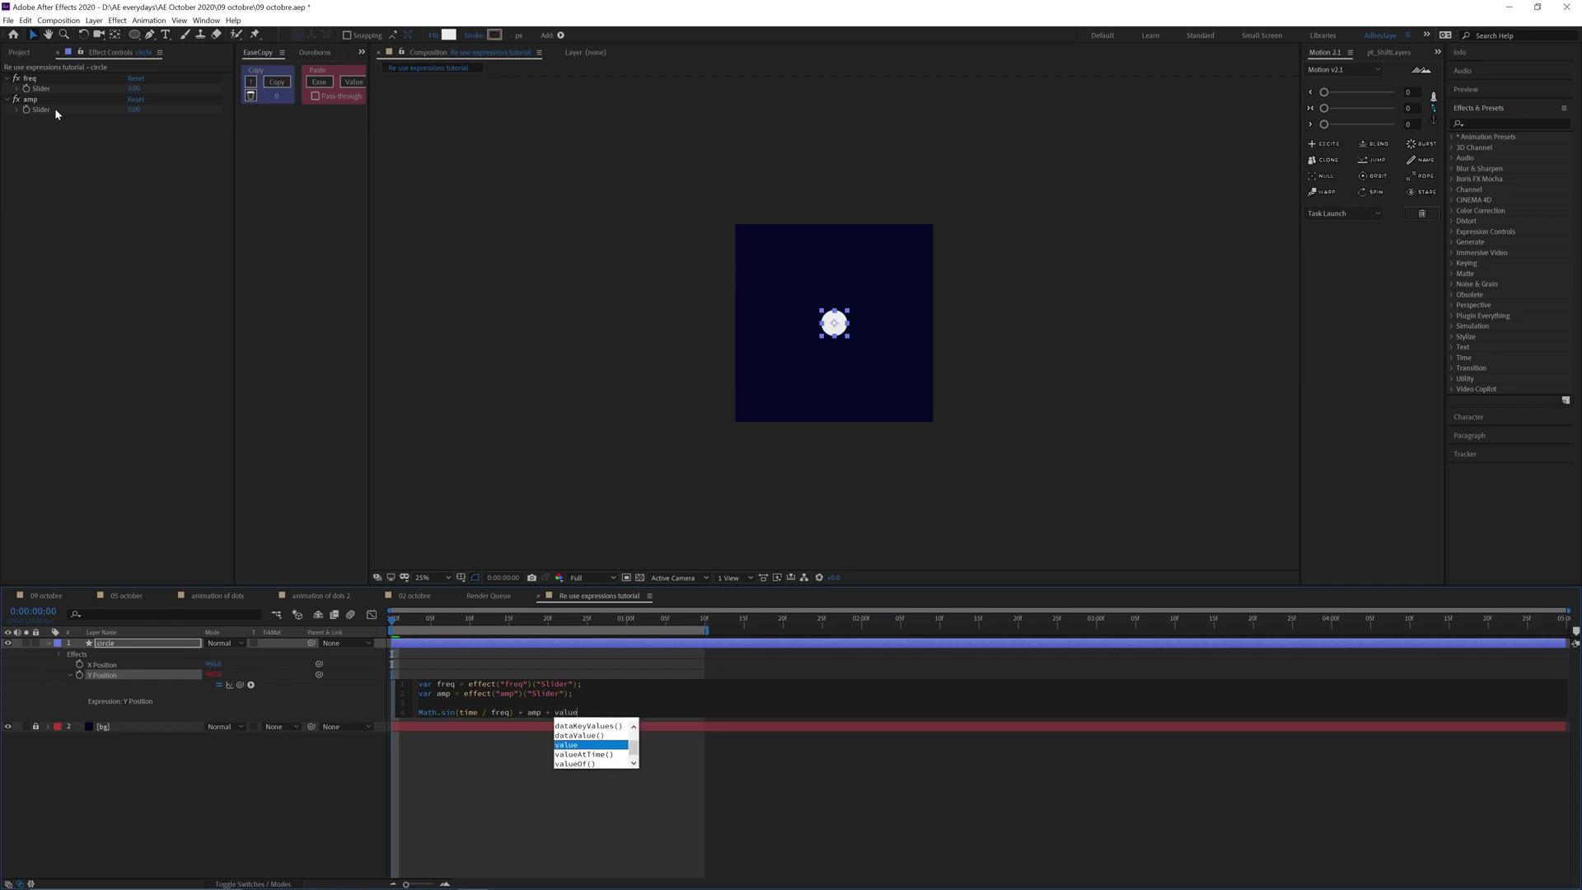
{"action": "type", "text": ";"}
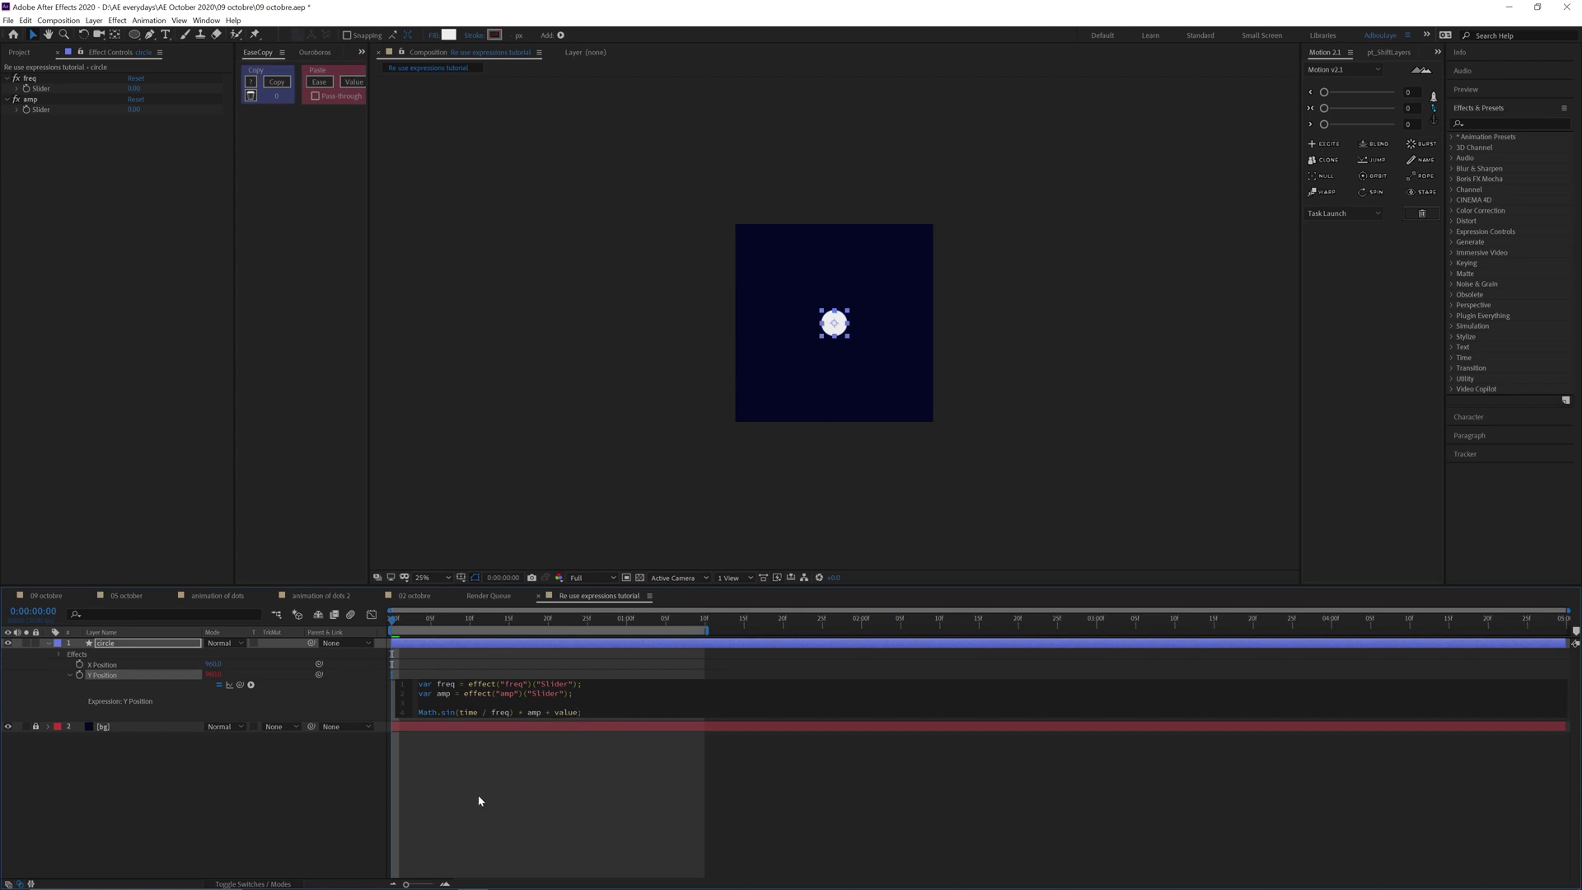
- Commit the Y Position expression and inspect its divide-by-zero error
{"action": "left_click", "coordinate": [478, 794]}
{"action": "left_click", "coordinate": [570, 704]}
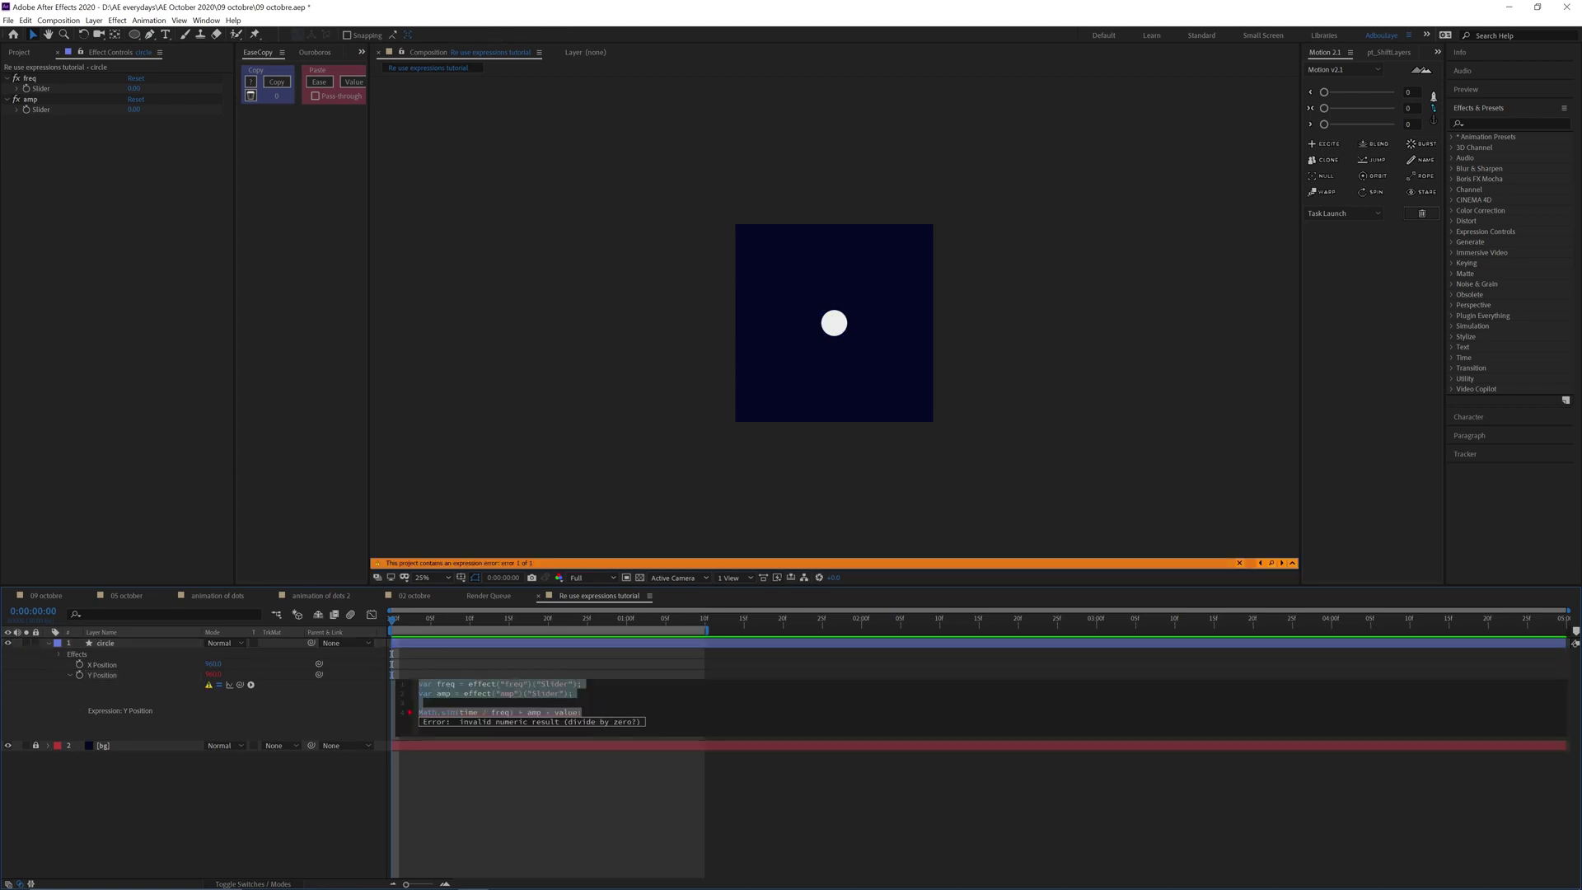
{"action": "left_click", "coordinate": [498, 771]}
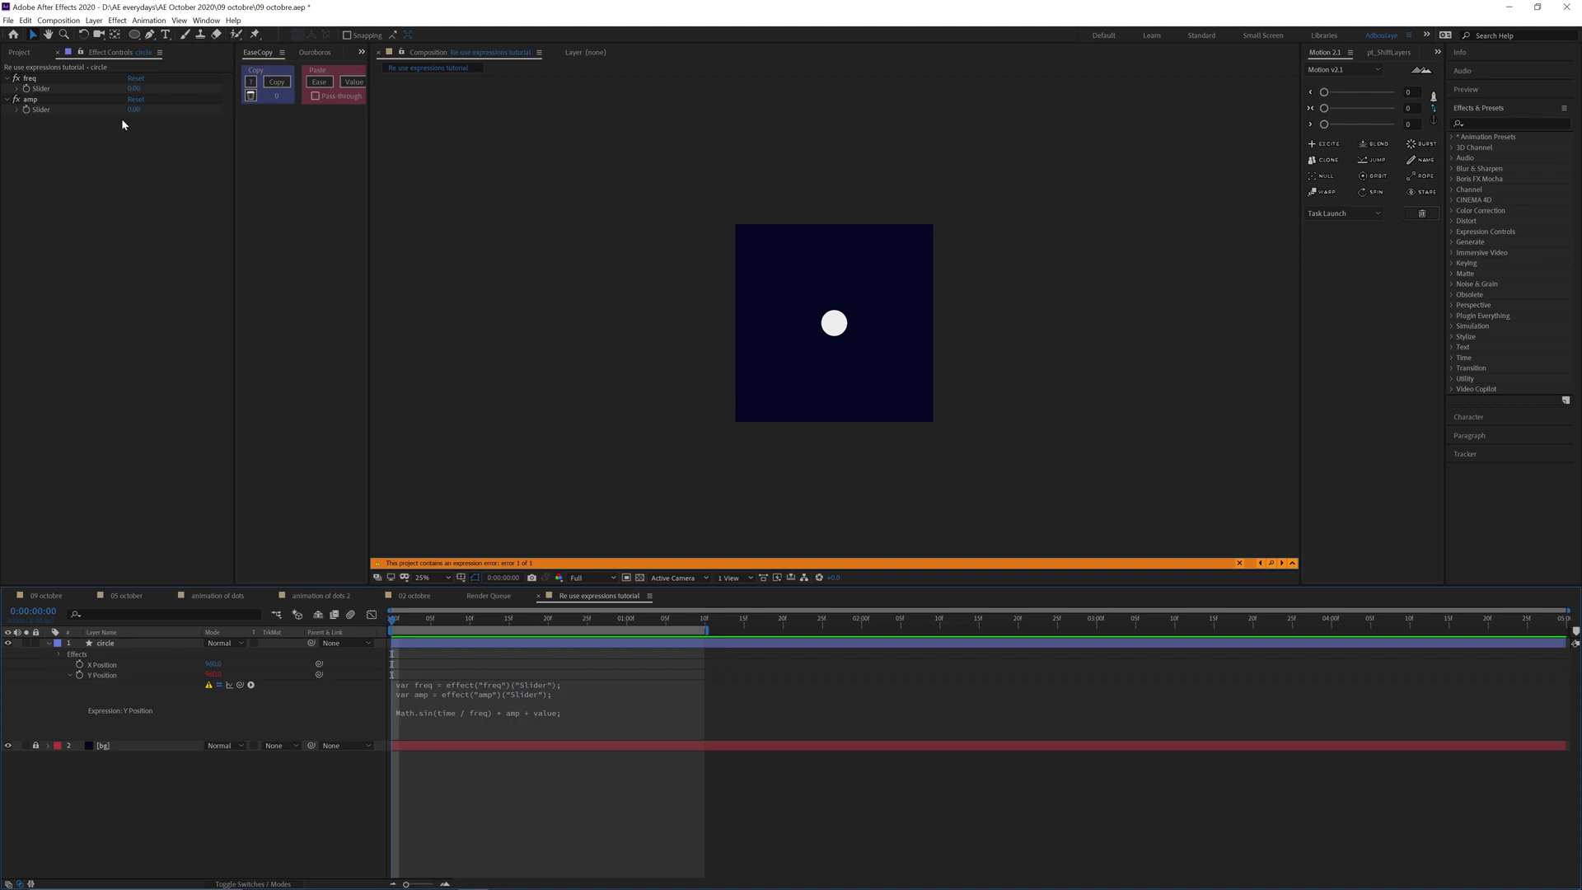
- Set the freq slider to 0.2 and amp to 150, then preview the oscillating circle
{"action": "left_click", "coordinate": [134, 88]}
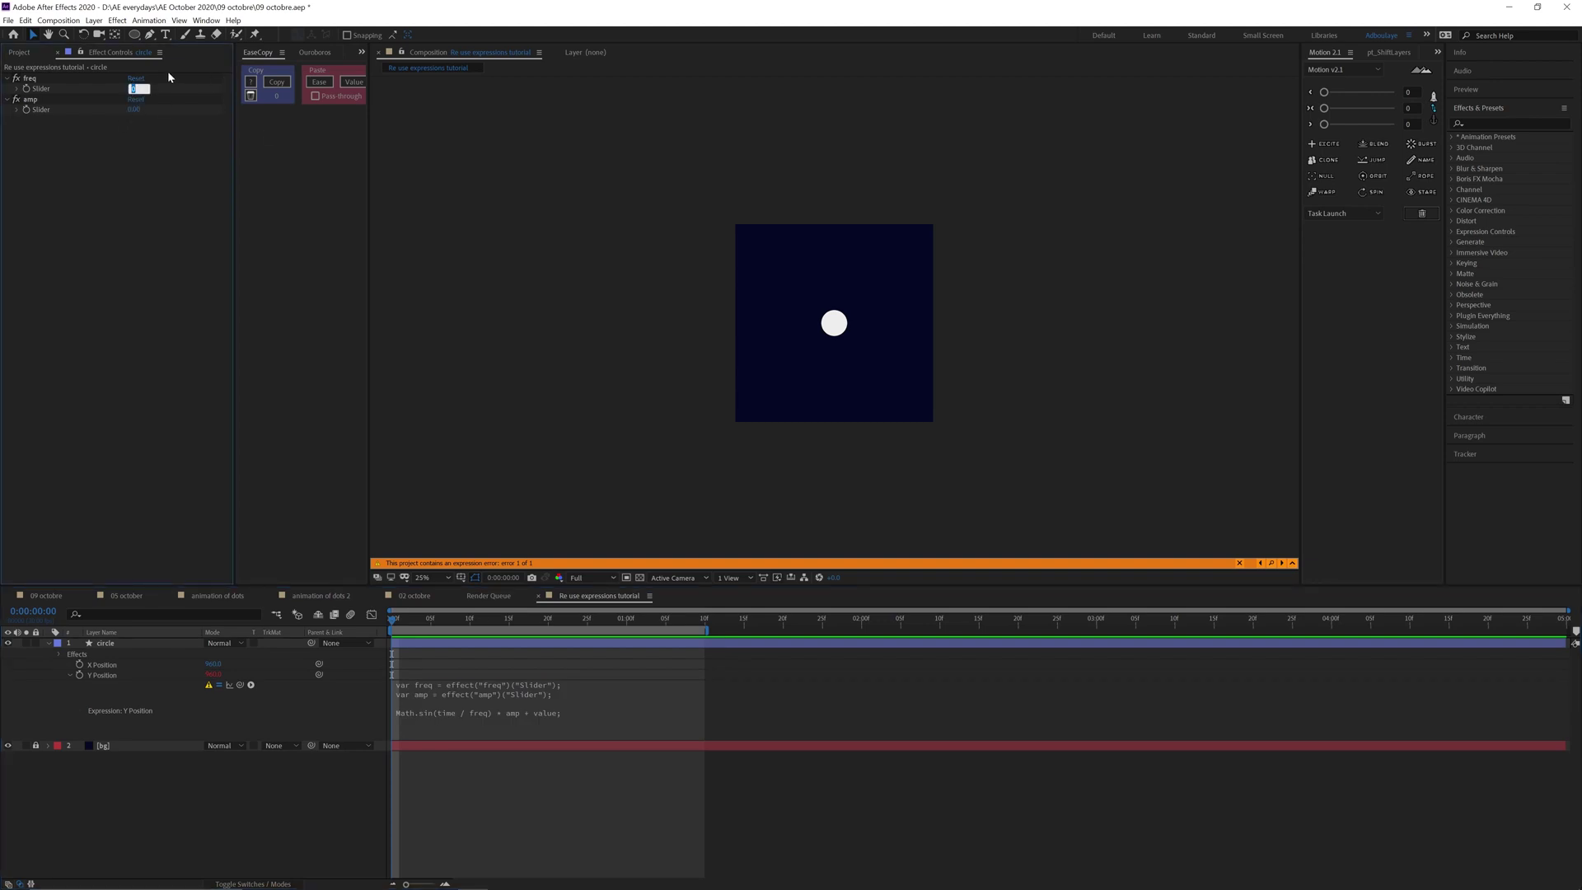
{"action": "type", "text": "0.2"}
{"action": "key", "text": "Return"}
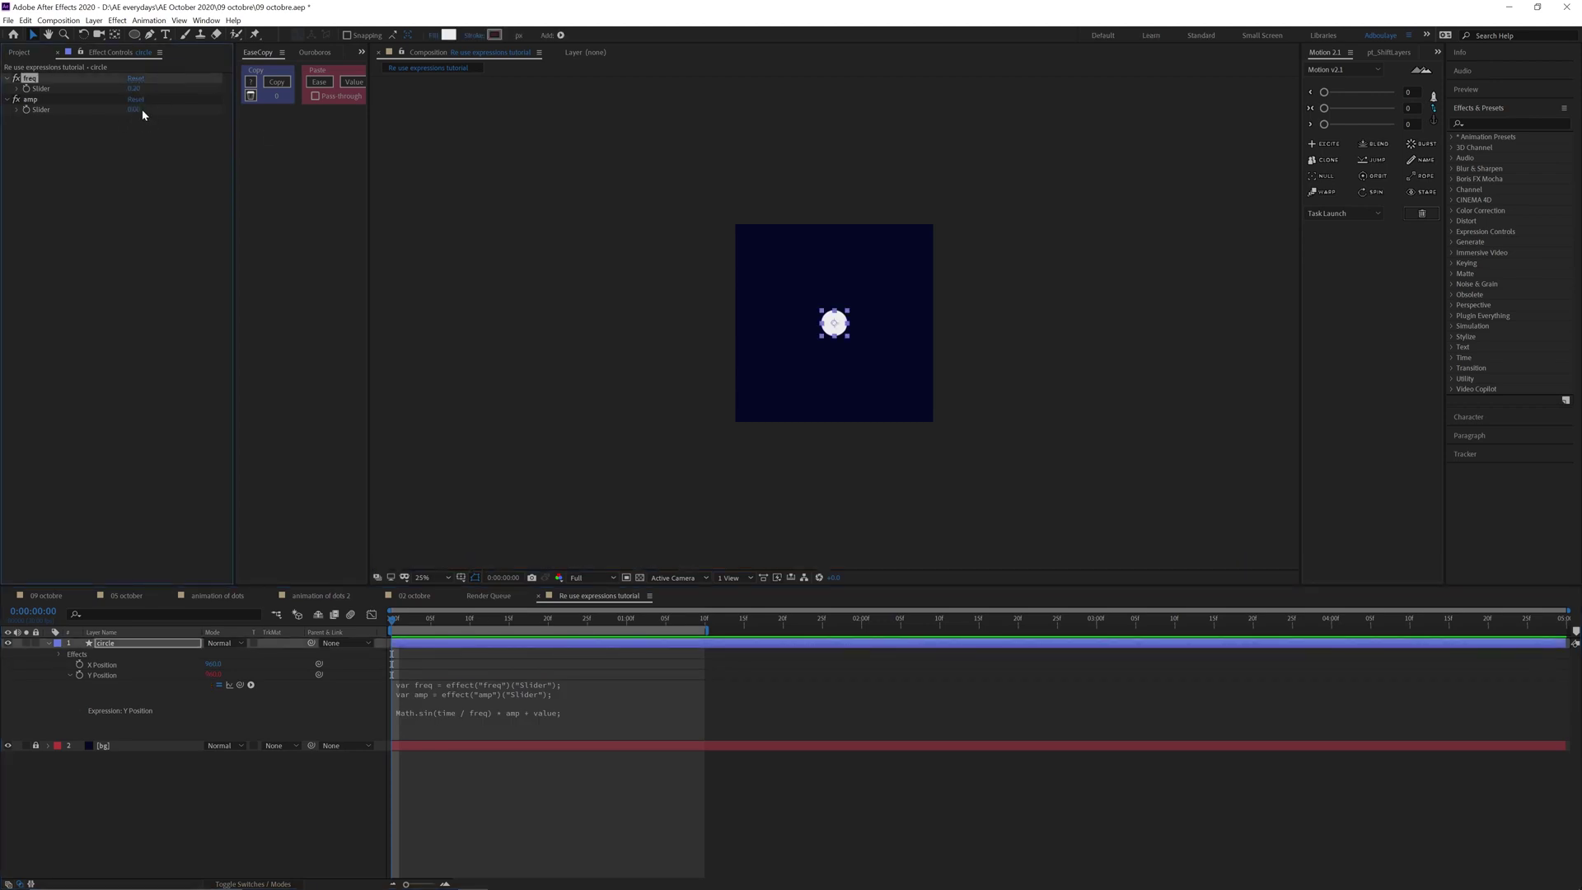
{"action": "left_click", "coordinate": [133, 109]}
{"action": "key", "text": "Return"}
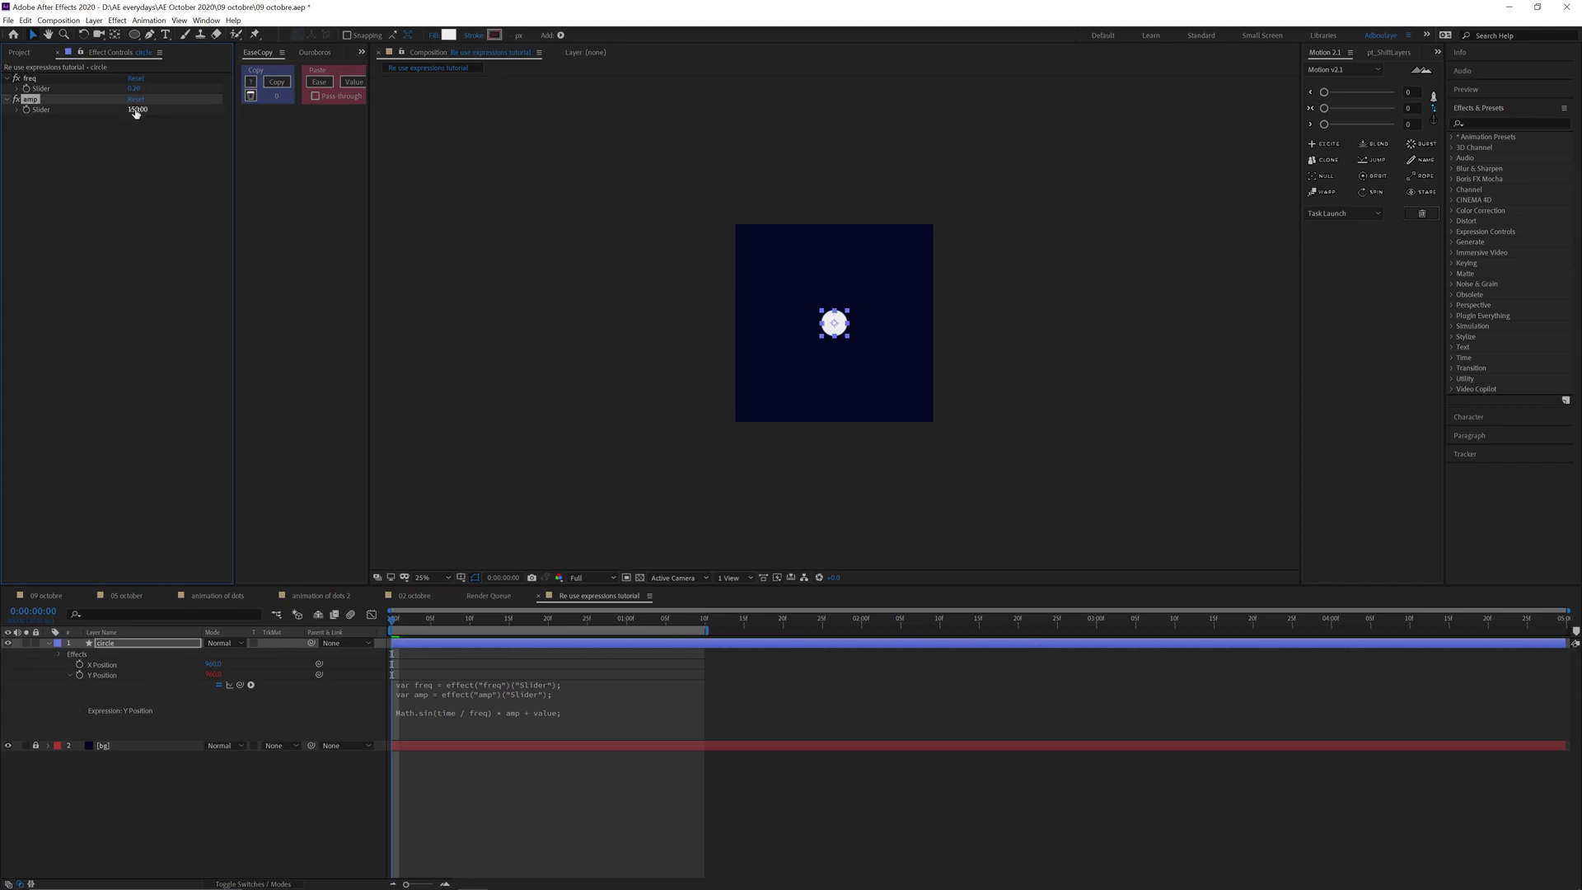
{"action": "left_click", "coordinate": [502, 836]}
{"action": "key", "text": "space"}
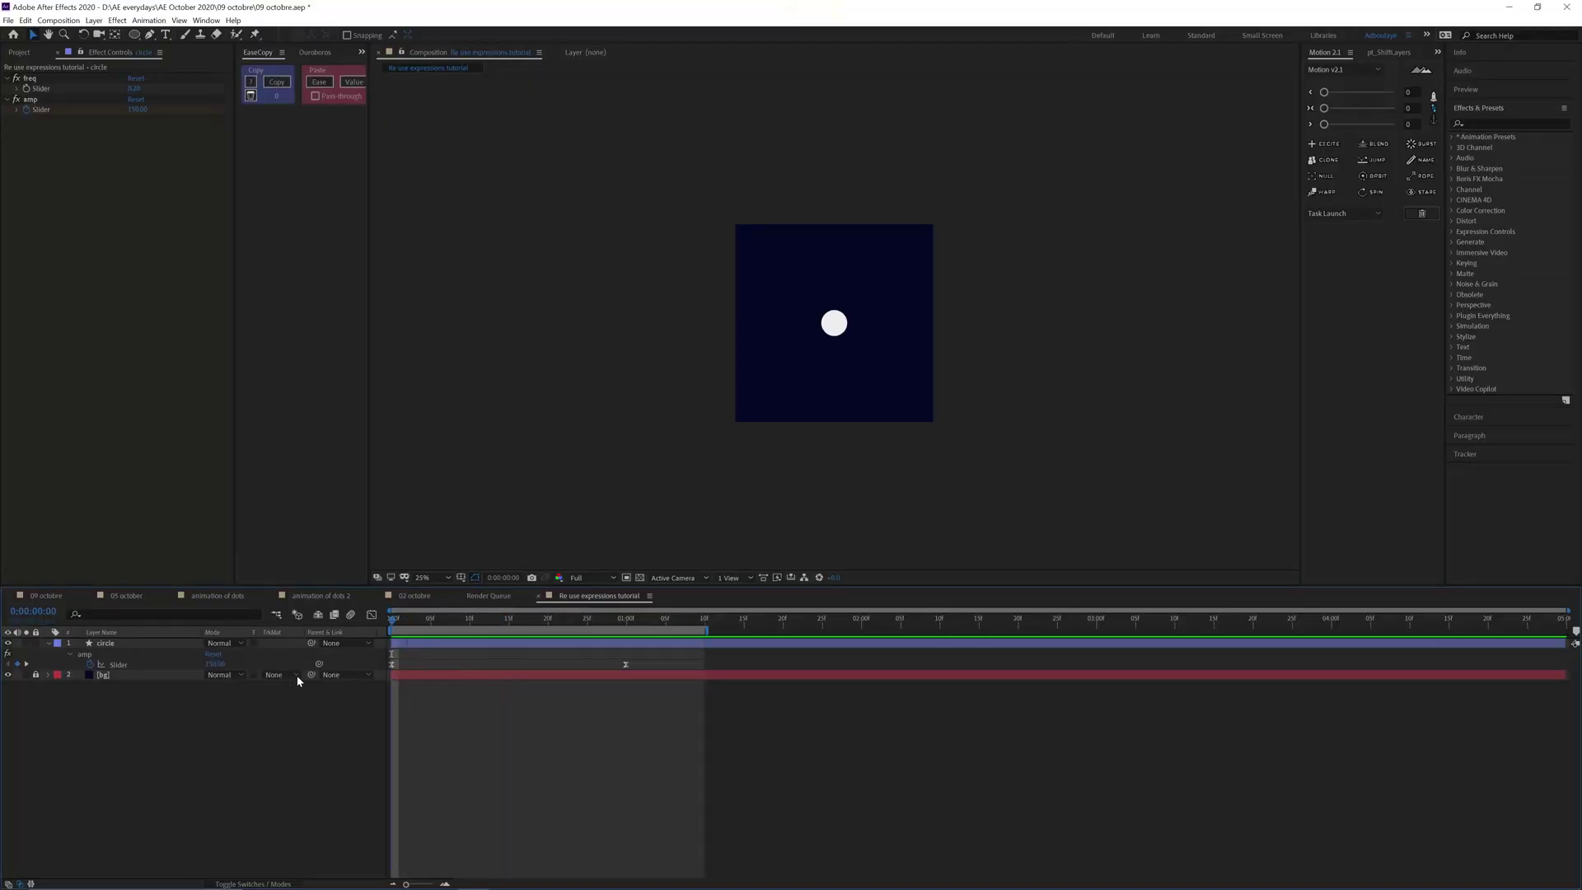
{"action": "left_click", "coordinate": [115, 663]}
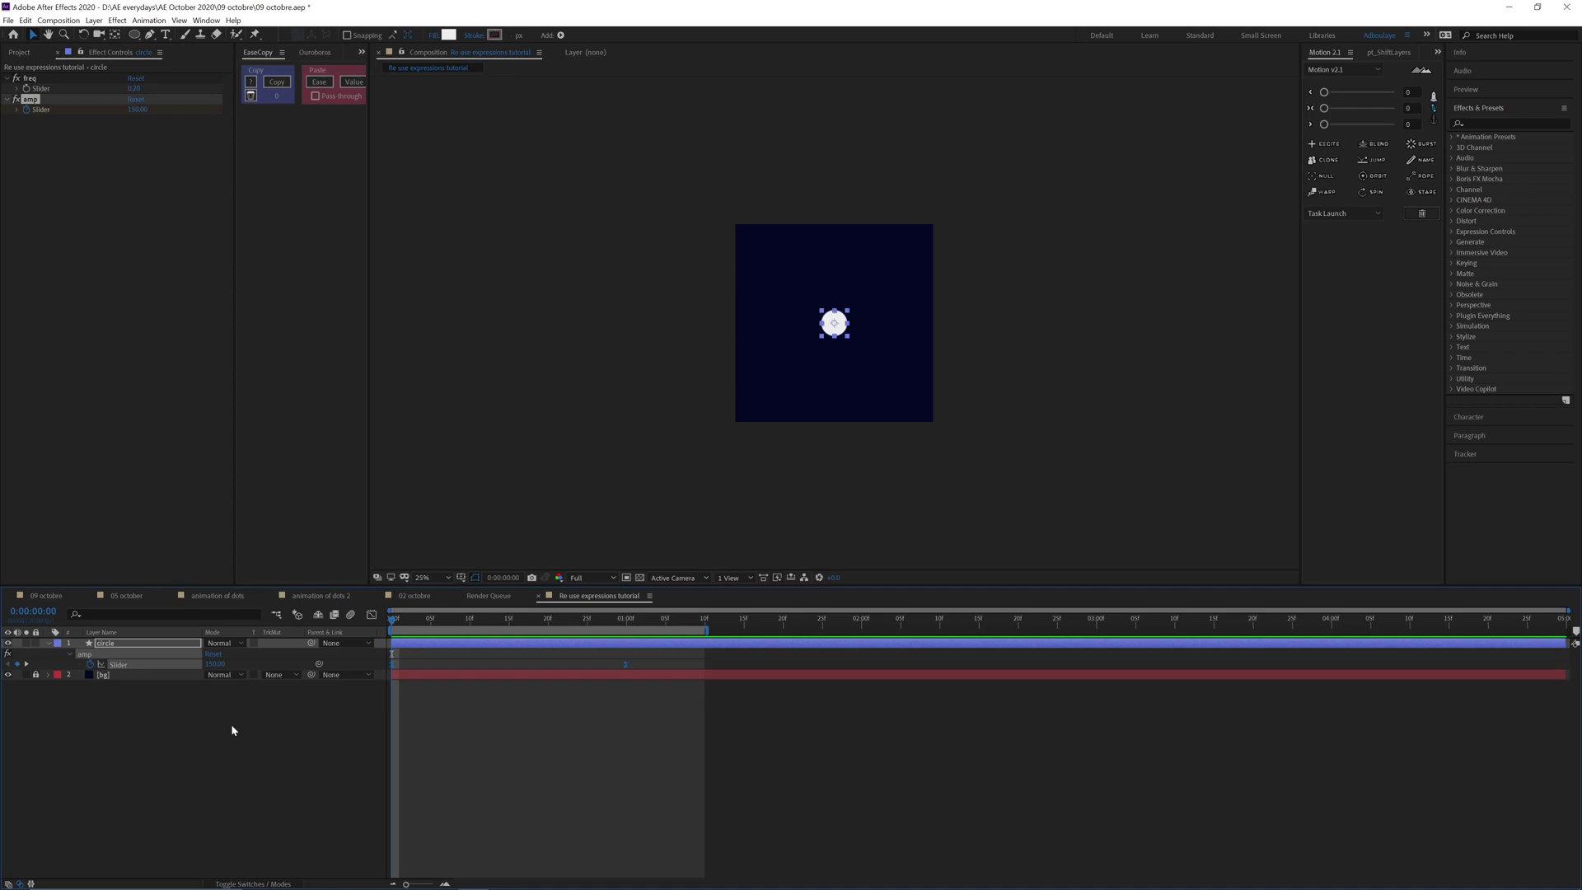
{"action": "left_click_drag", "start_coordinate": [422, 628], "coordinate": [624, 627]}
{"action": "left_click", "coordinate": [537, 719]}
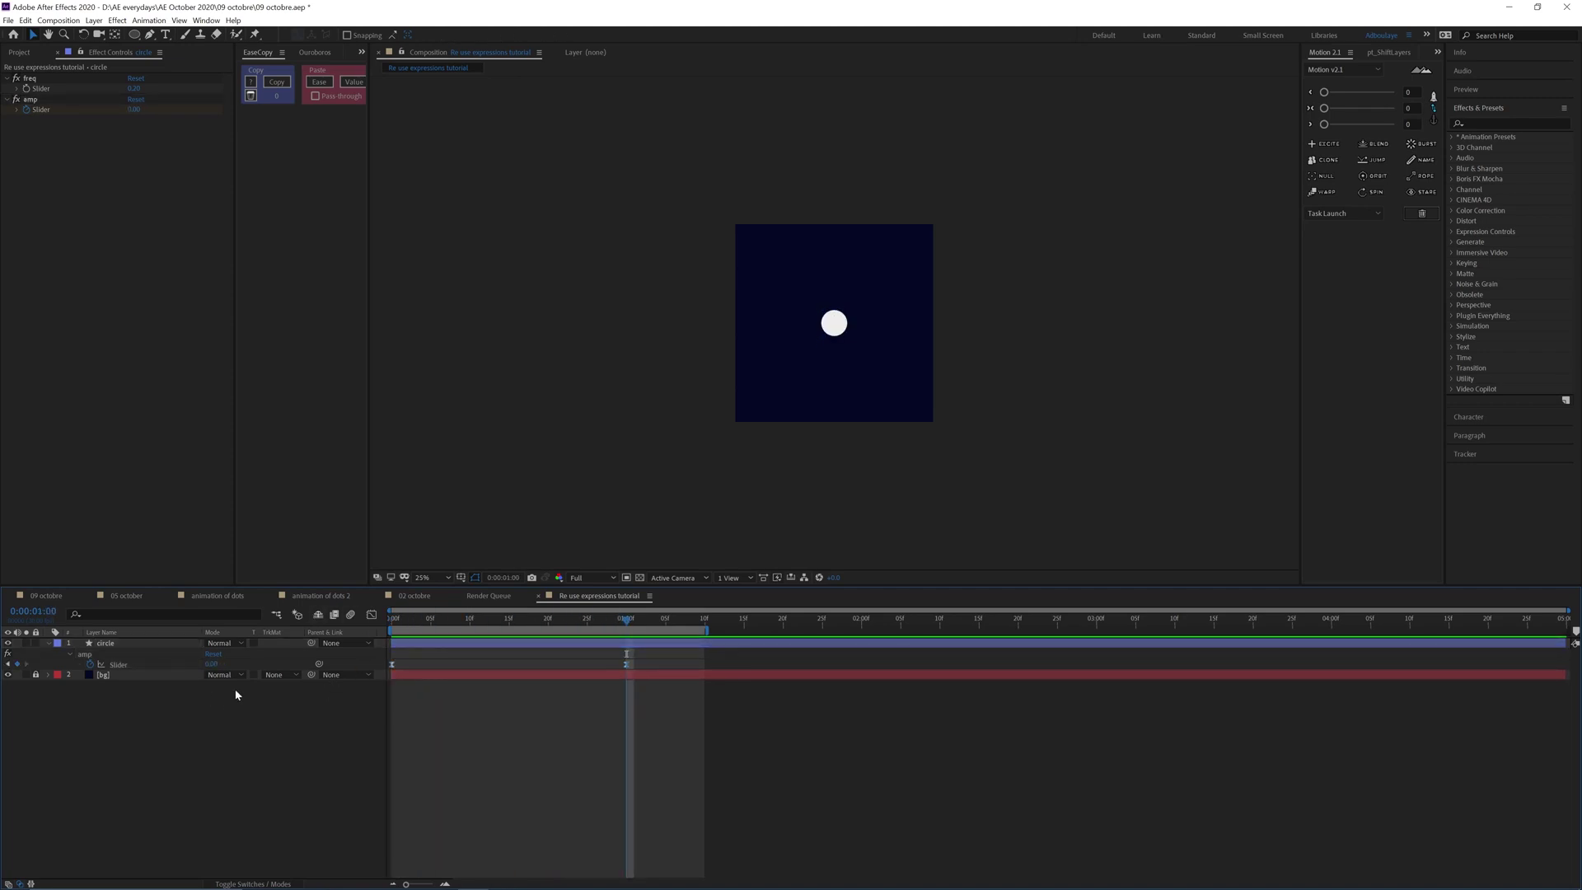
{"action": "left_click", "coordinate": [165, 664]}
{"action": "left_click", "coordinate": [372, 615]}
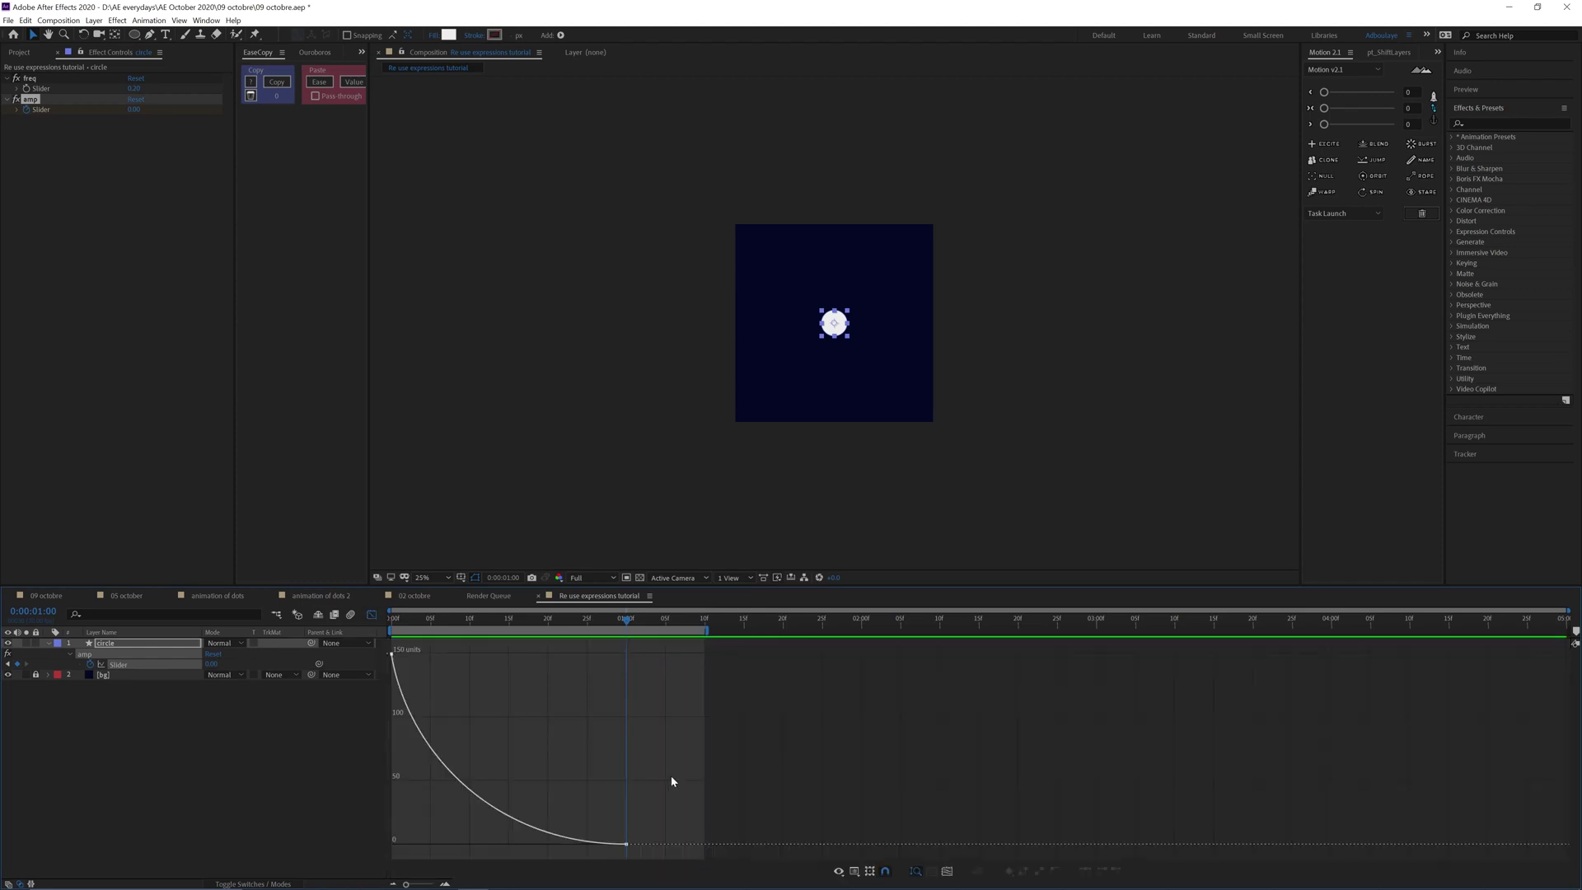
{"action": "left_click_drag", "start_coordinate": [702, 766], "coordinate": [477, 857]}
{"action": "left_click_drag", "start_coordinate": [400, 630], "coordinate": [582, 647]}
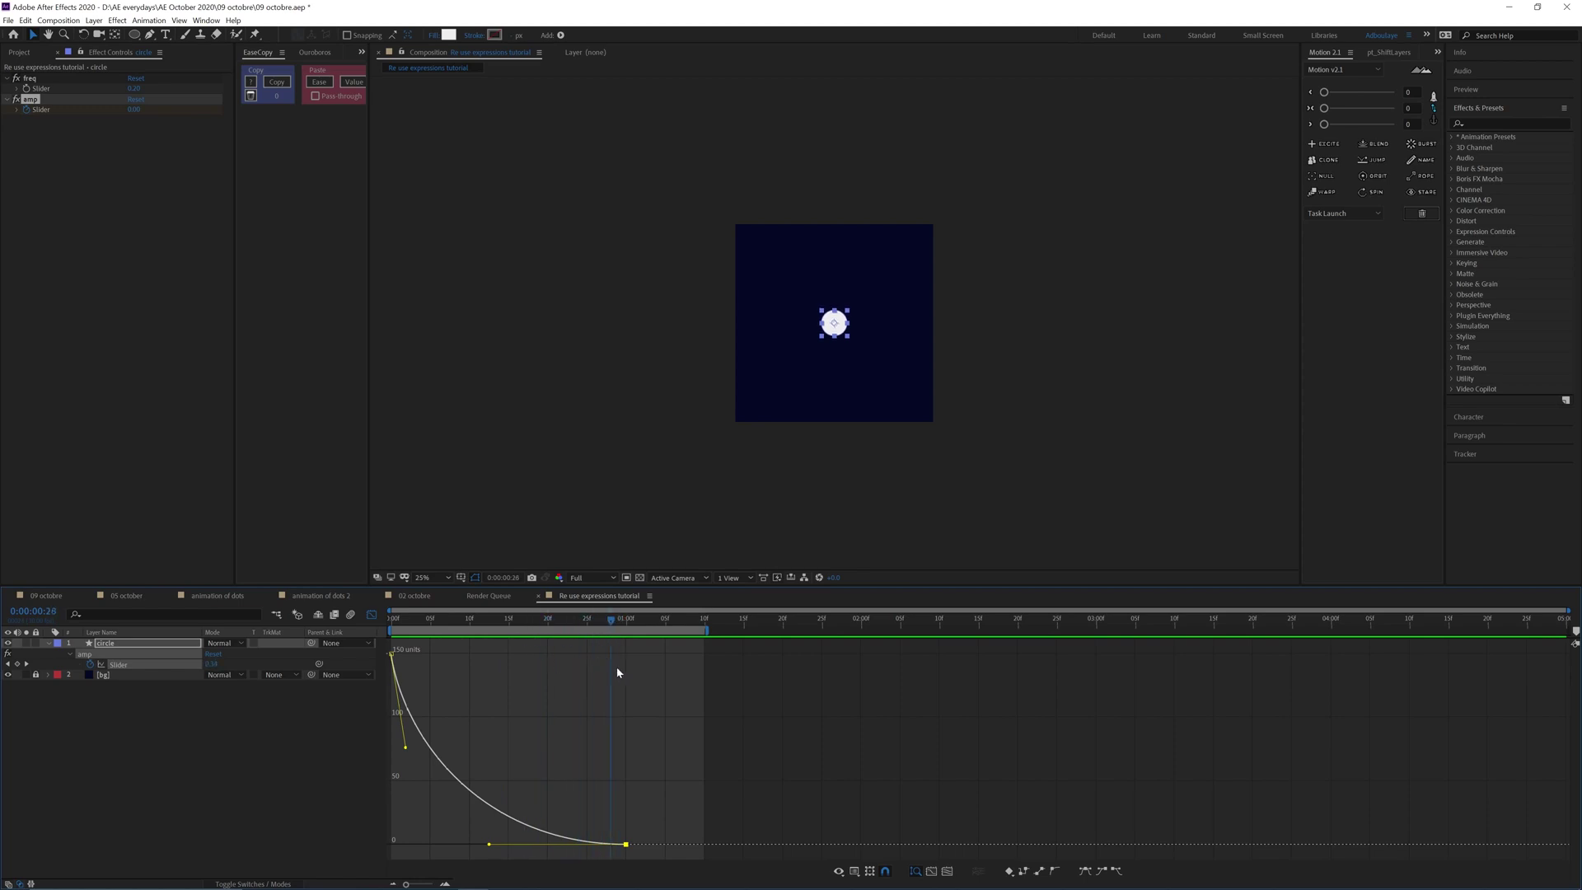
{"action": "key", "text": "space"}
{"action": "left_click", "coordinate": [399, 625]}
{"action": "left_click", "coordinate": [371, 614]}
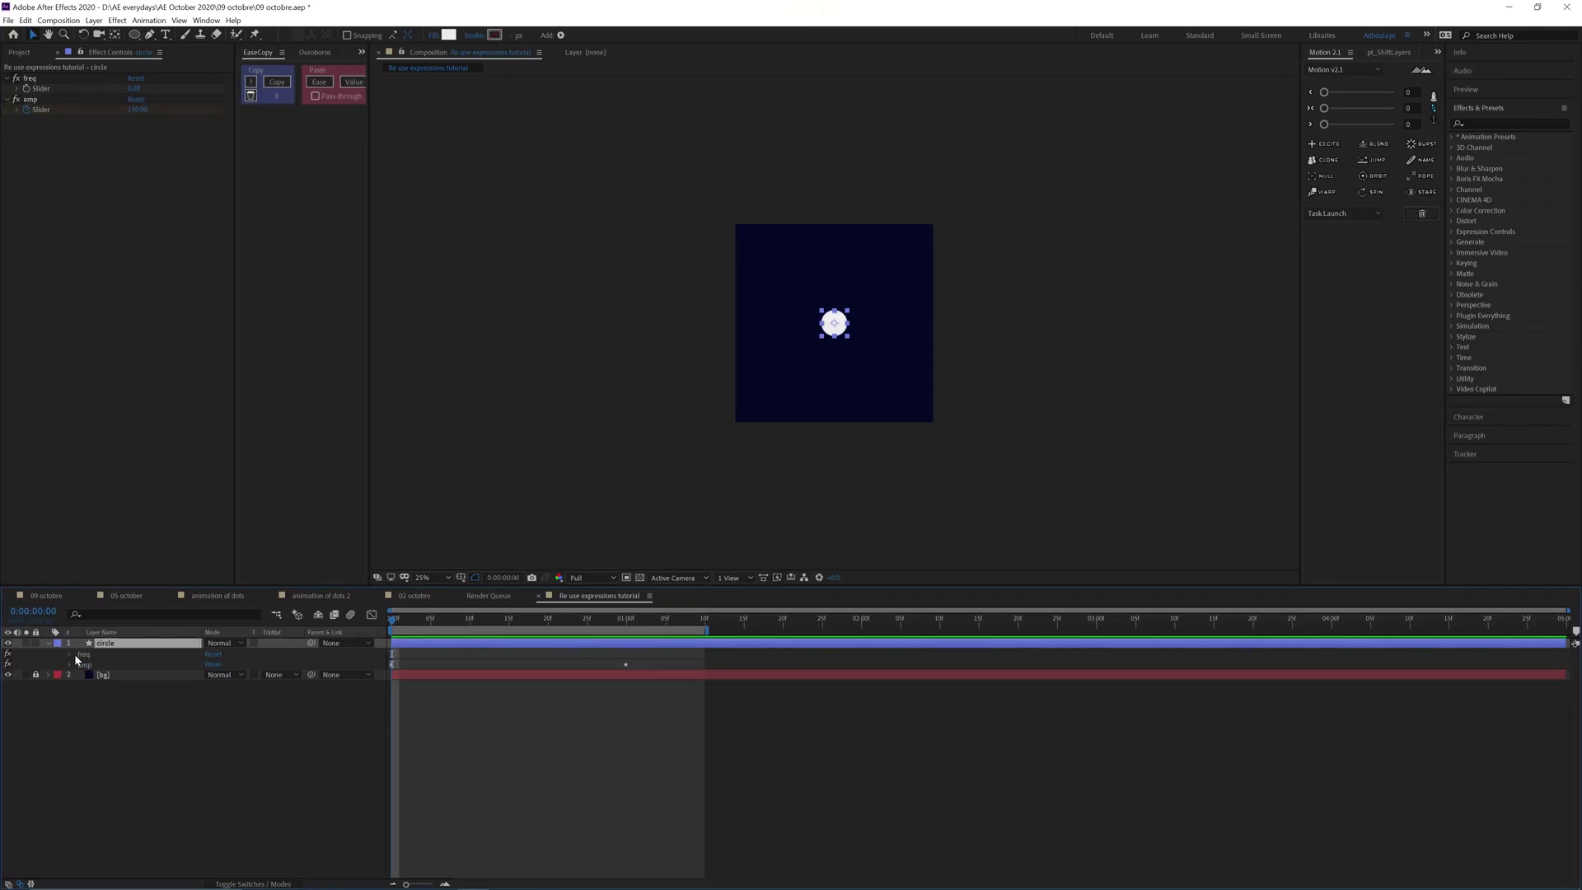
- Select the circle's Y Position, amp and freq, and drag them into Effects & Presets
{"action": "left_click", "coordinate": [70, 664]}
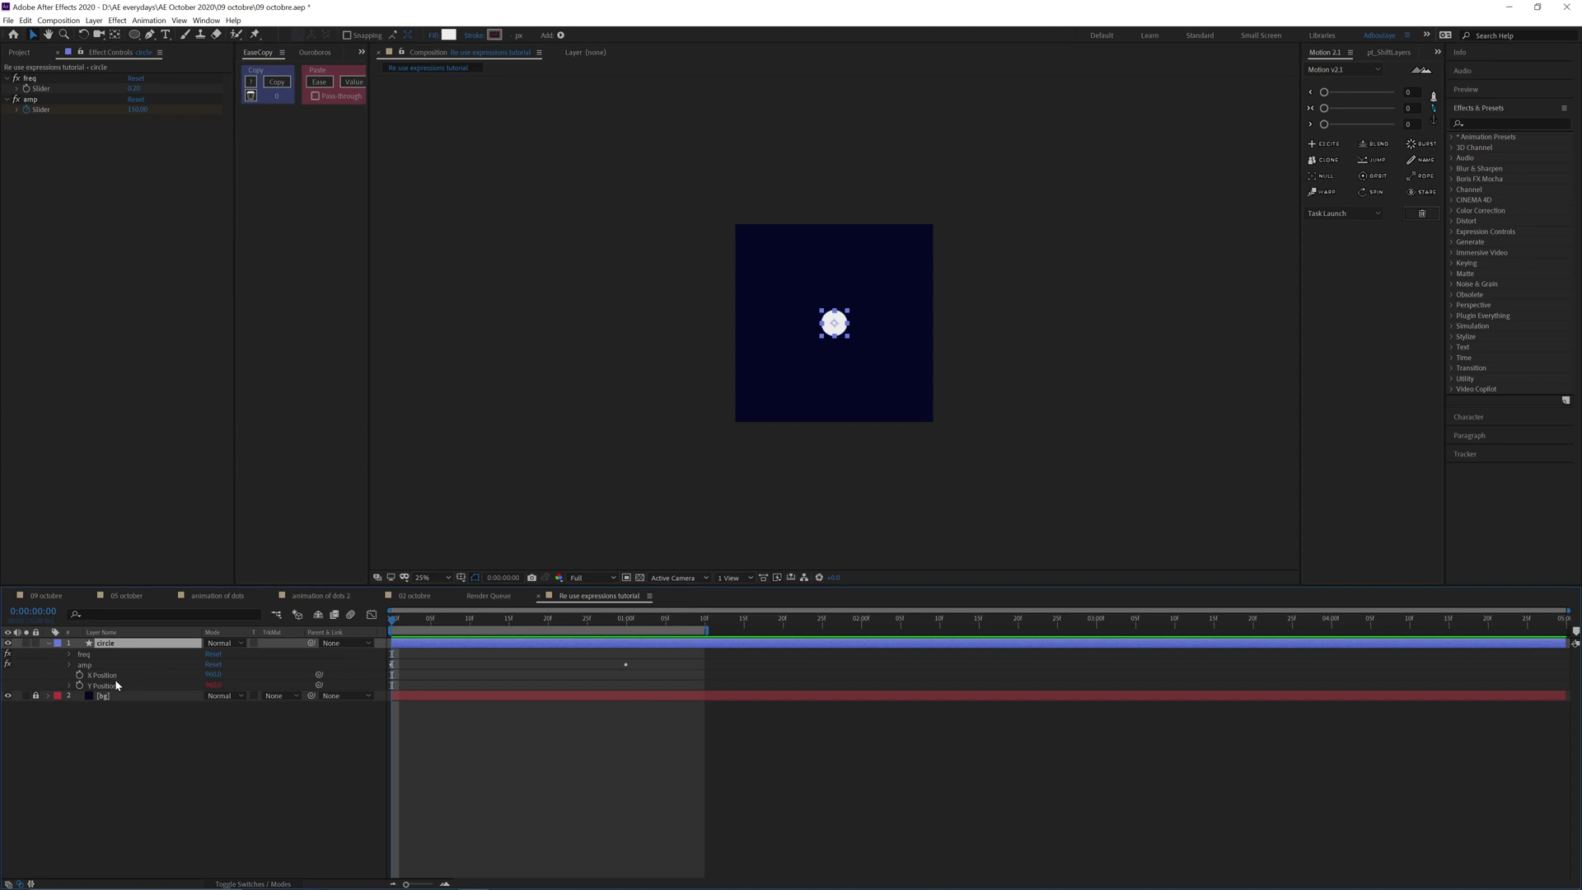
{"action": "left_click", "coordinate": [240, 683]}
{"action": "left_click", "coordinate": [89, 666]}
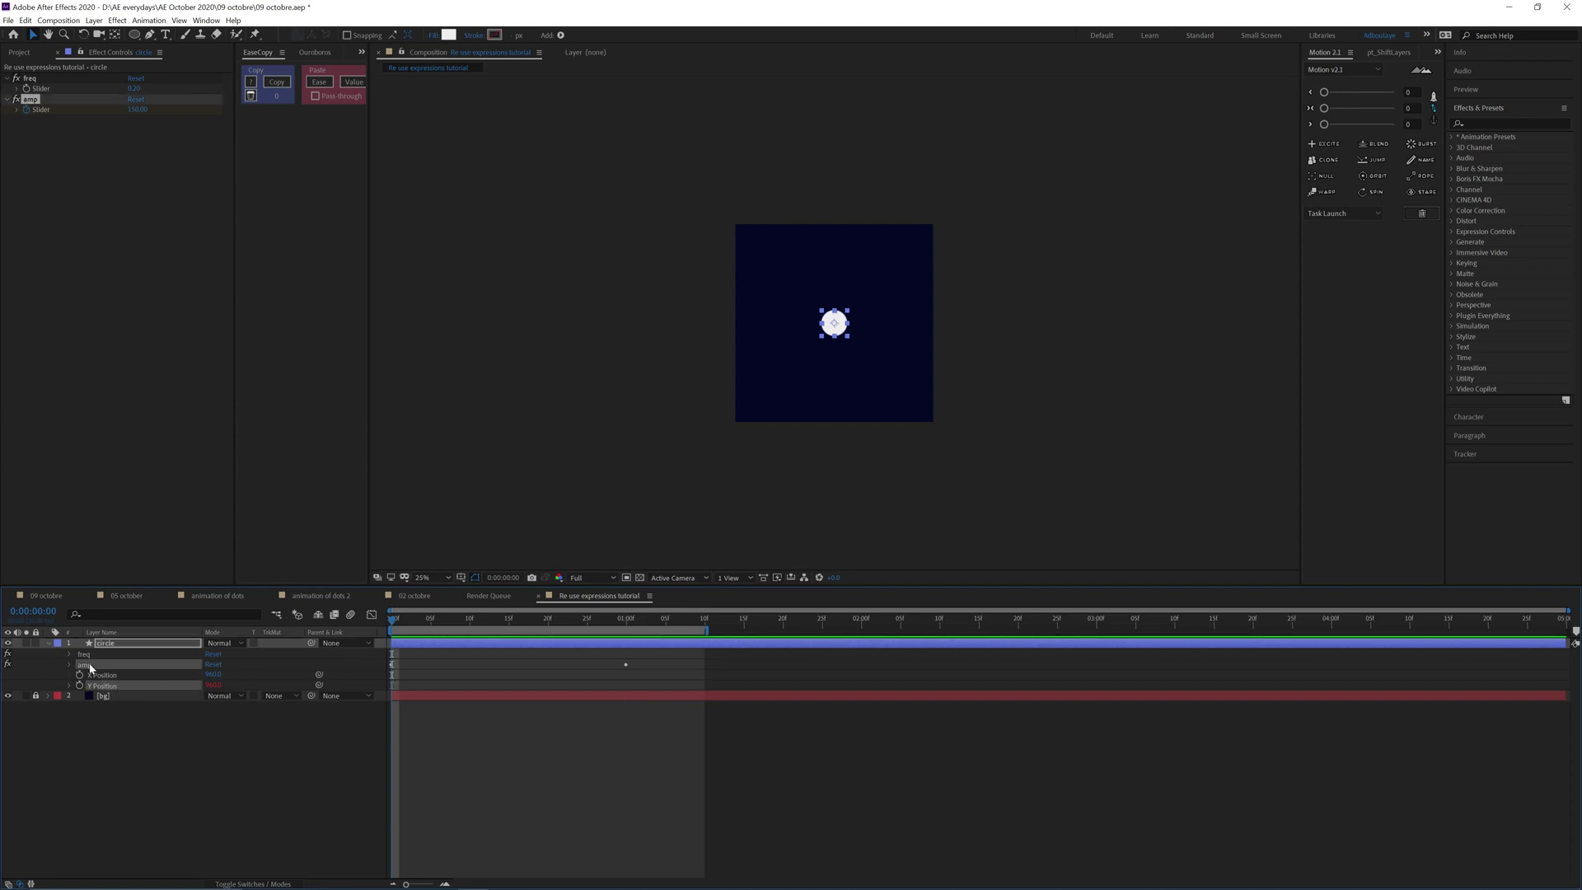
{"action": "left_click", "coordinate": [82, 654], "text": "shift"}
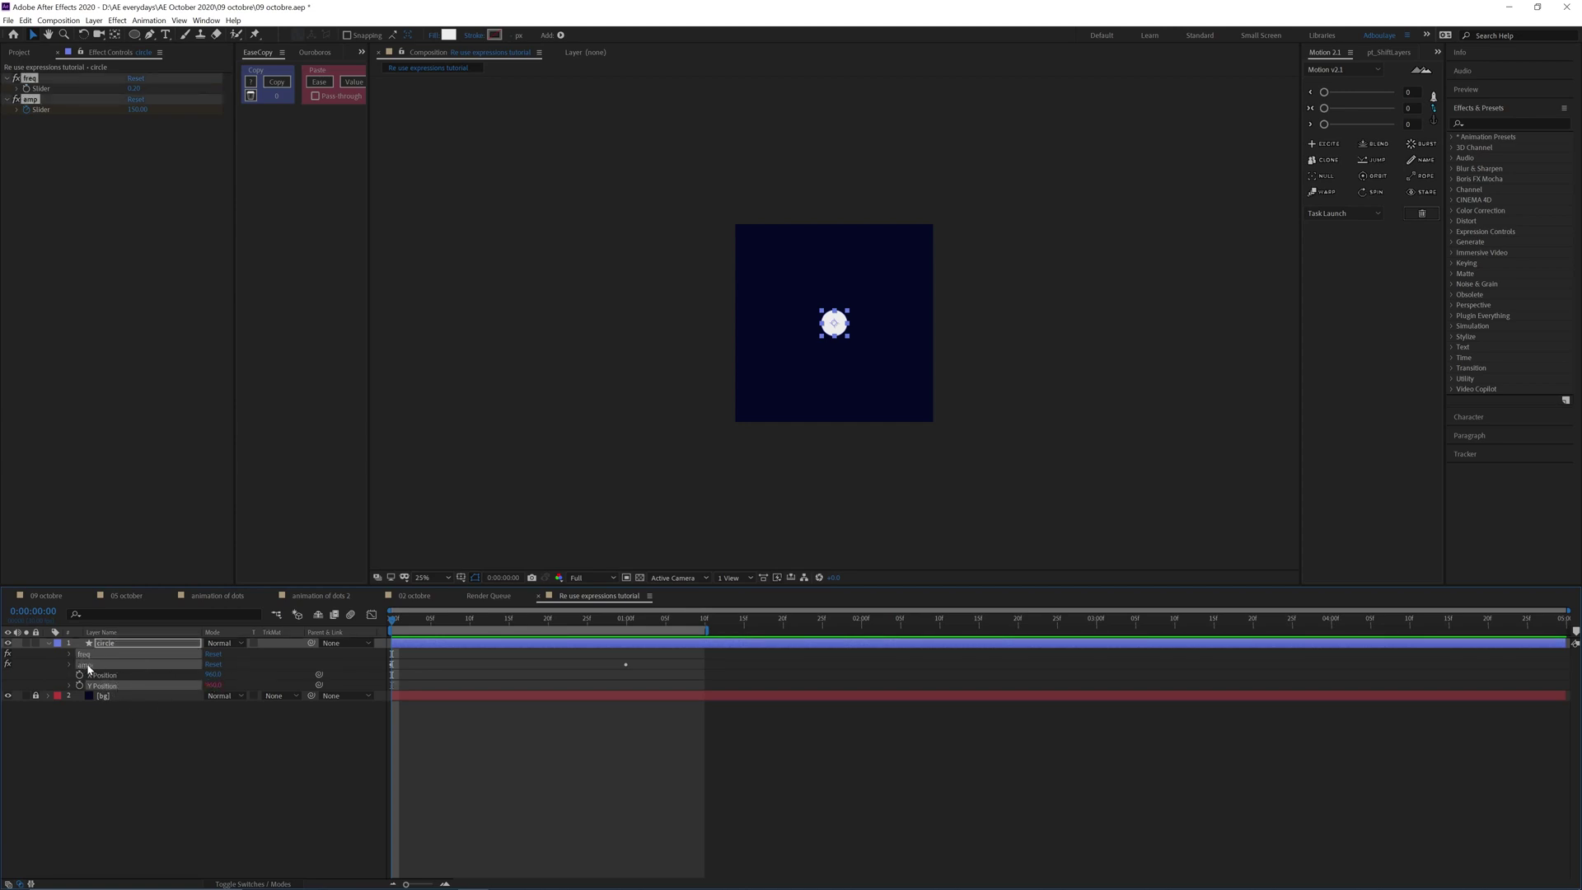
{"action": "left_click_drag", "start_coordinate": [89, 669], "coordinate": [1505, 165]}
{"action": "left_click_drag", "start_coordinate": [1504, 163], "coordinate": [1503, 160]}
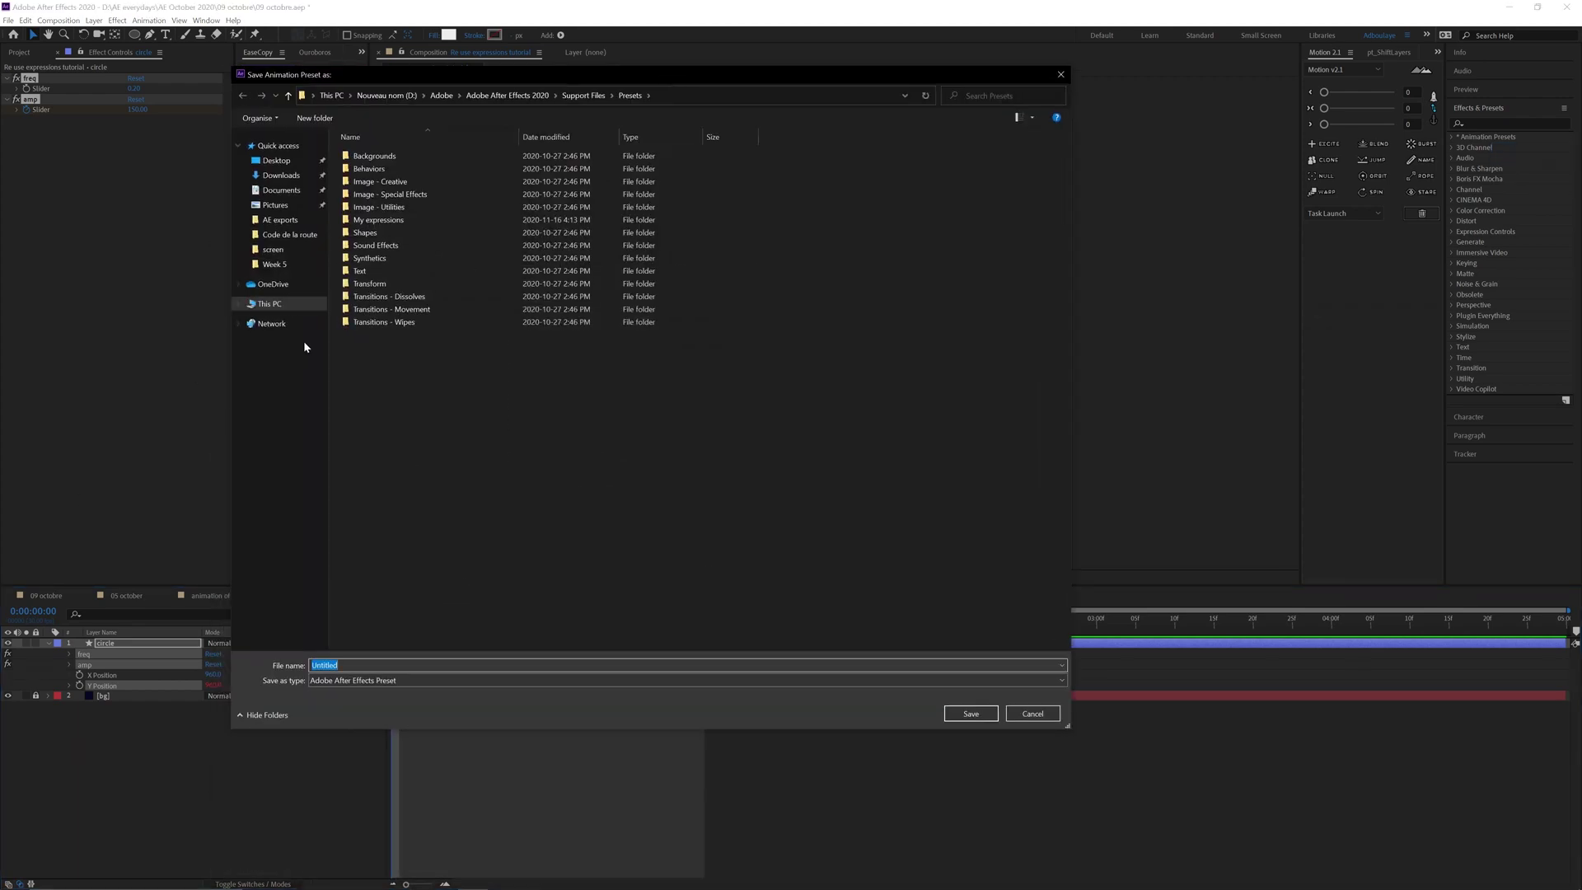
- Save the animation preset as Oscillation in the My expressions folder
{"action": "double_click", "coordinate": [384, 224]}
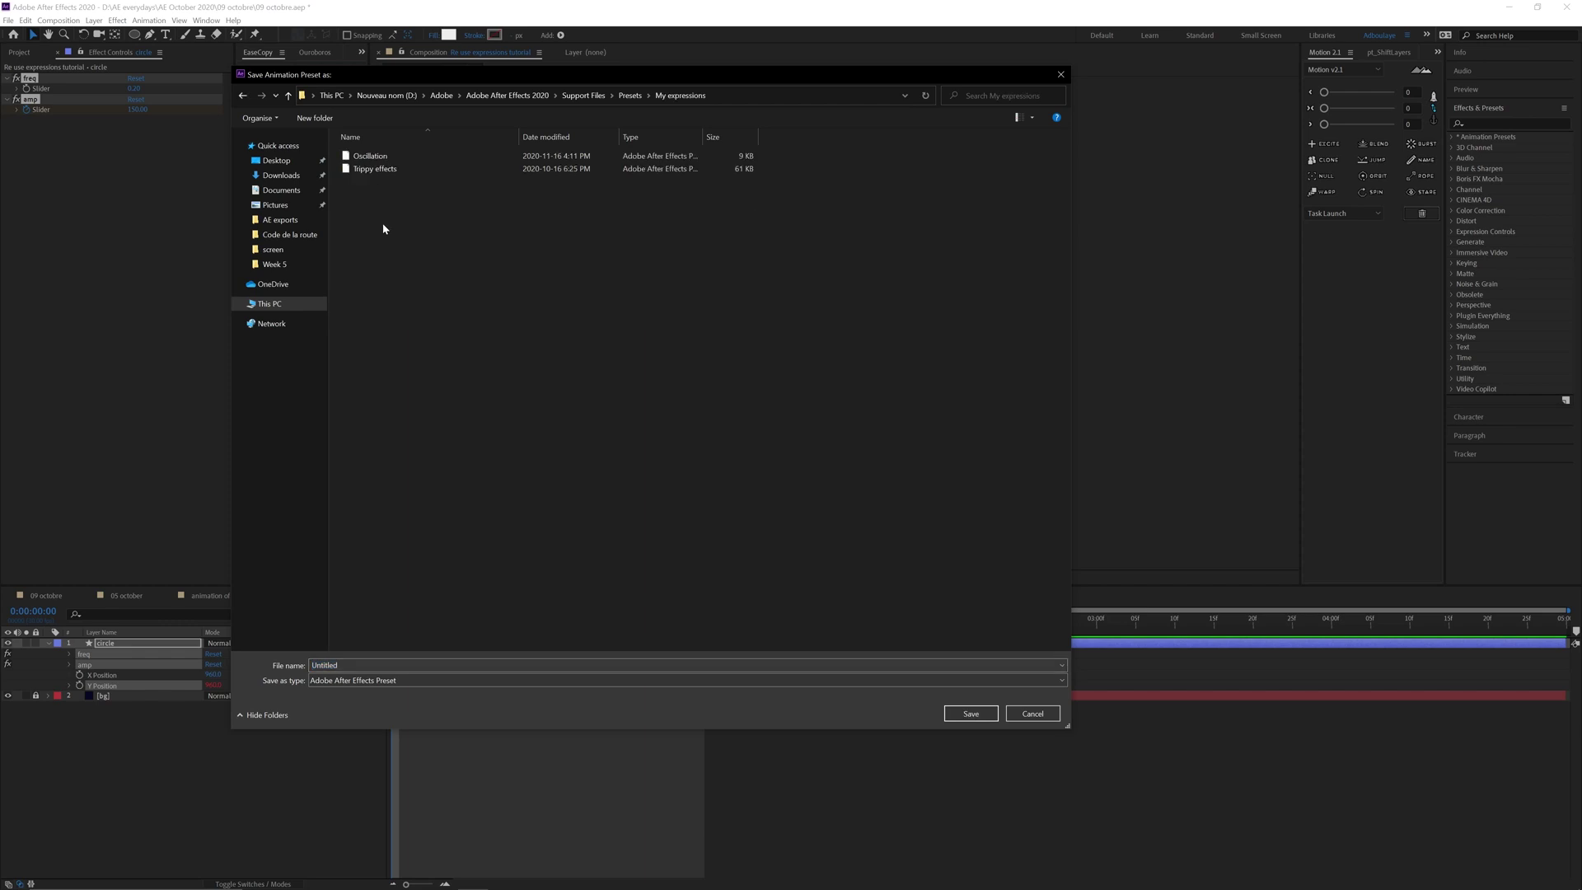
{"action": "left_click", "coordinate": [373, 159]}
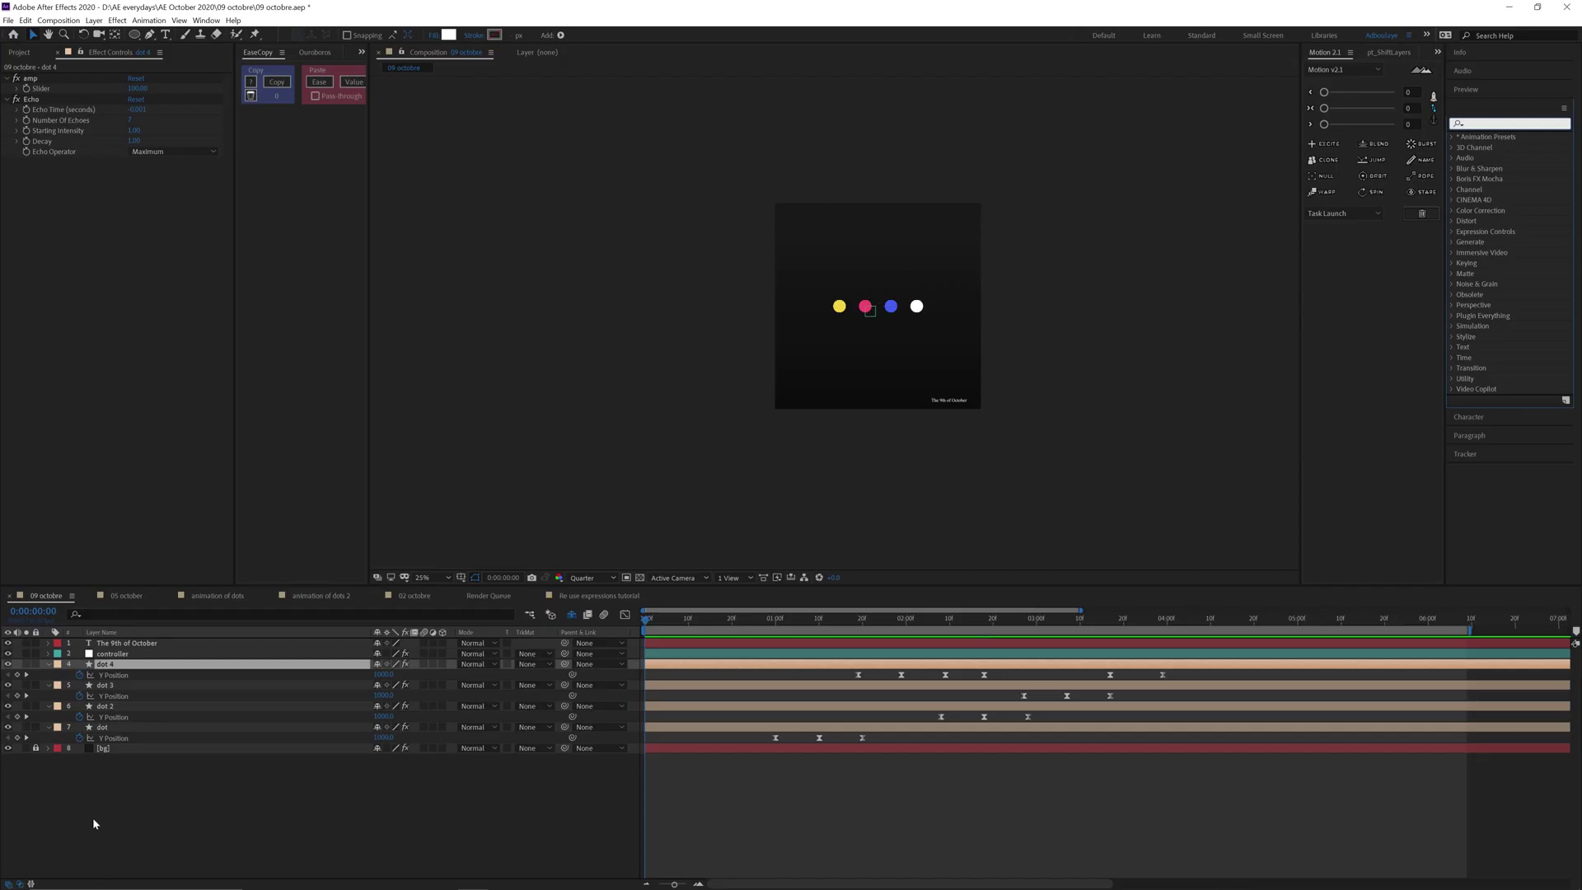
- Find the Oscillation preset by searching 'oscilla', apply it to dot 4, and preview the result
{"action": "left_click", "coordinate": [1493, 122]}
{"action": "type", "text": "oscilla"}
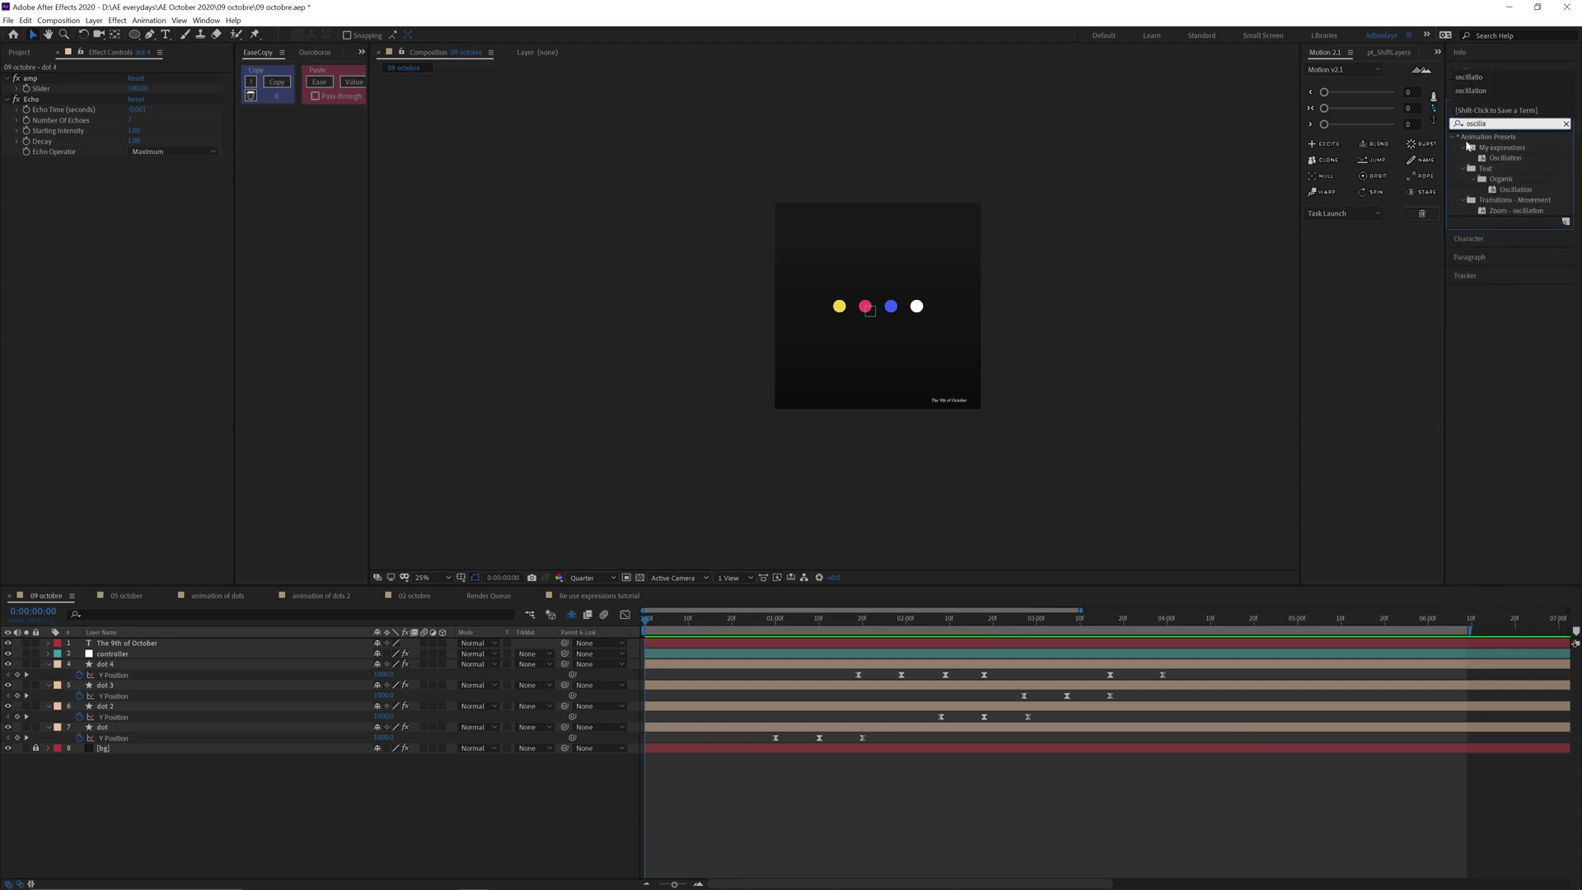
{"action": "left_click", "coordinate": [1488, 151]}
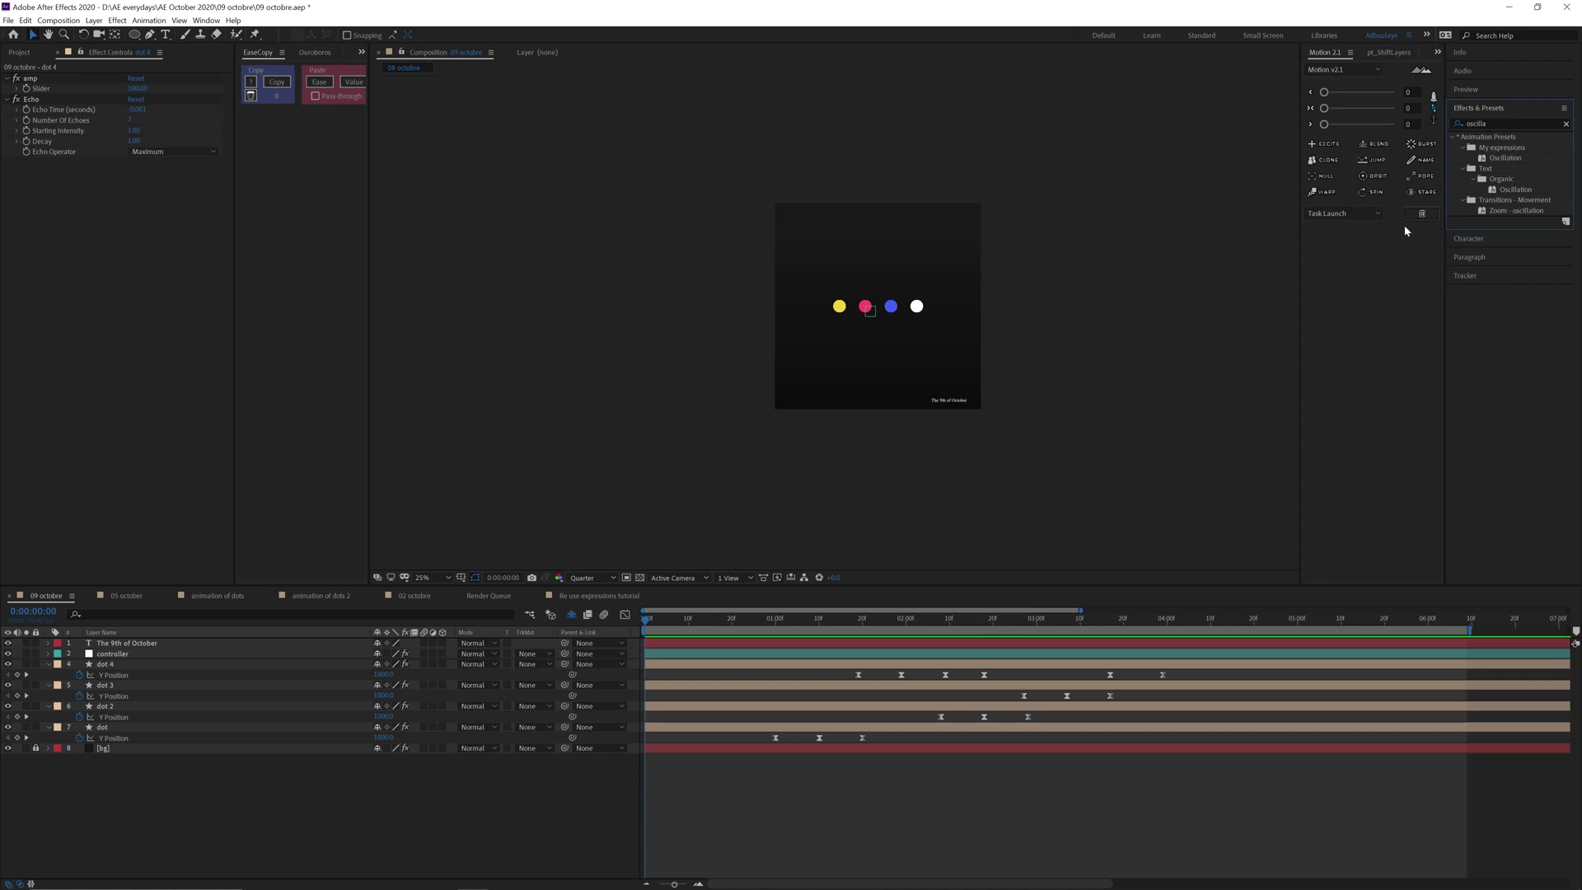
{"action": "left_click", "coordinate": [122, 667]}
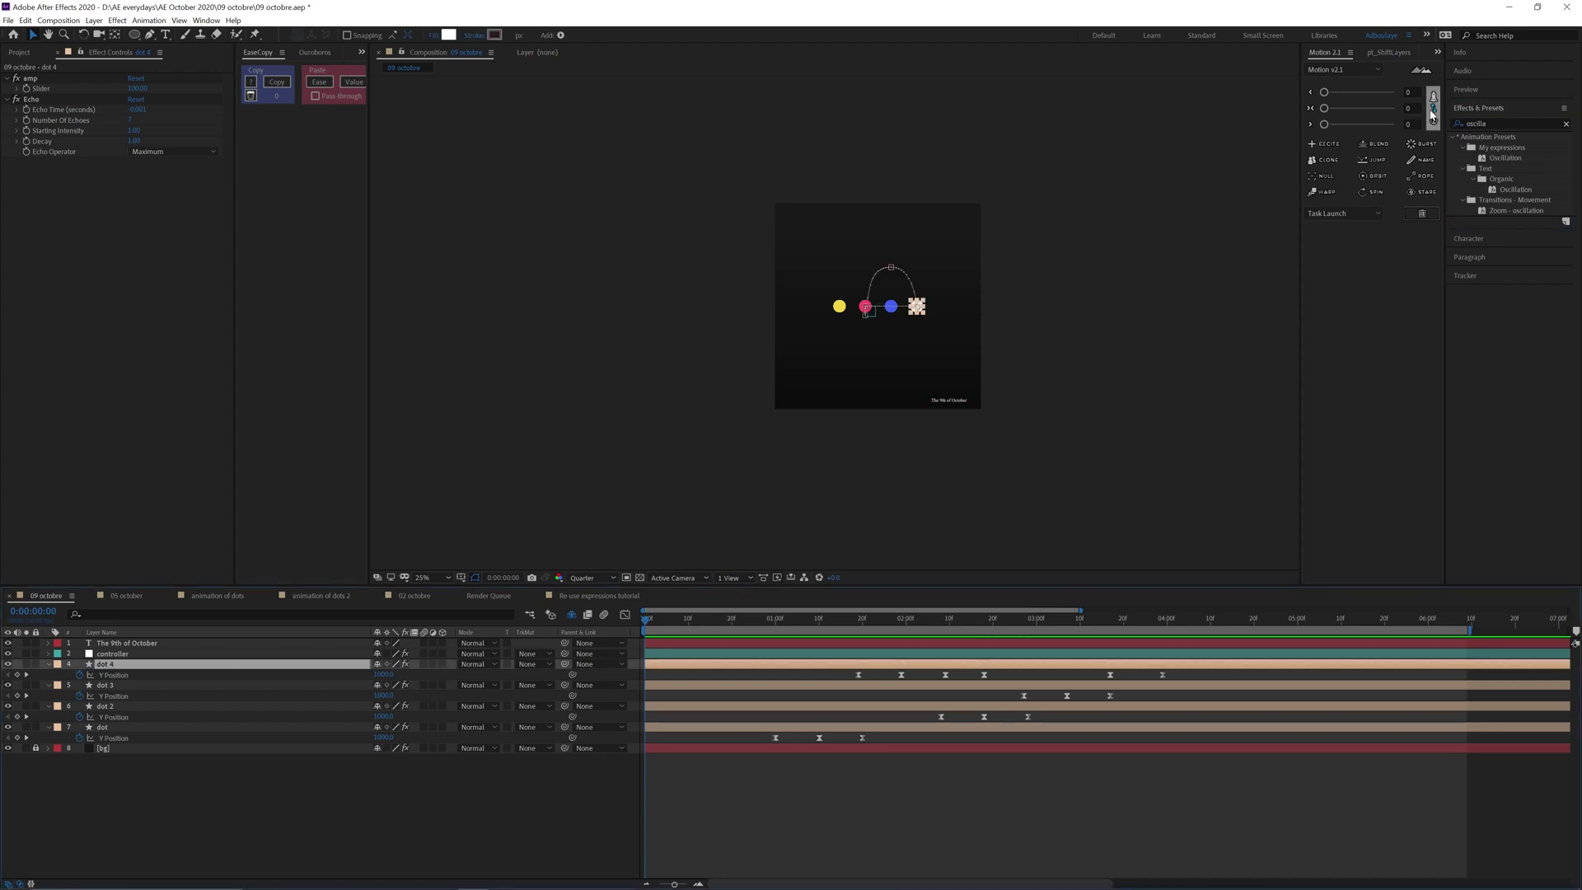
{"action": "left_click_drag", "start_coordinate": [1506, 157], "coordinate": [111, 671]}
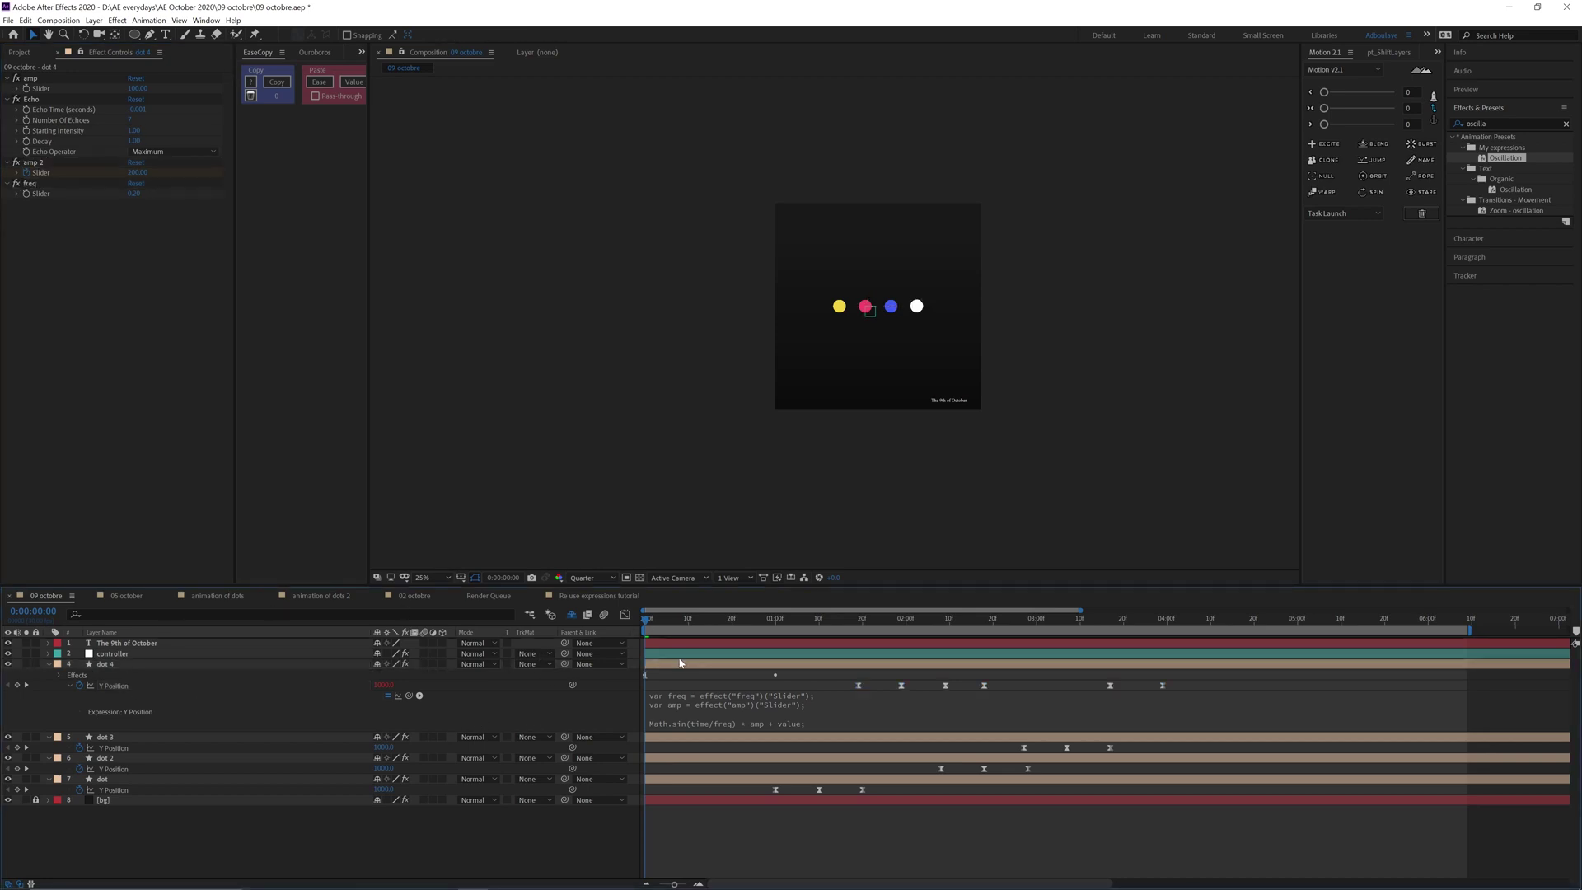
{"action": "key", "text": "space"}
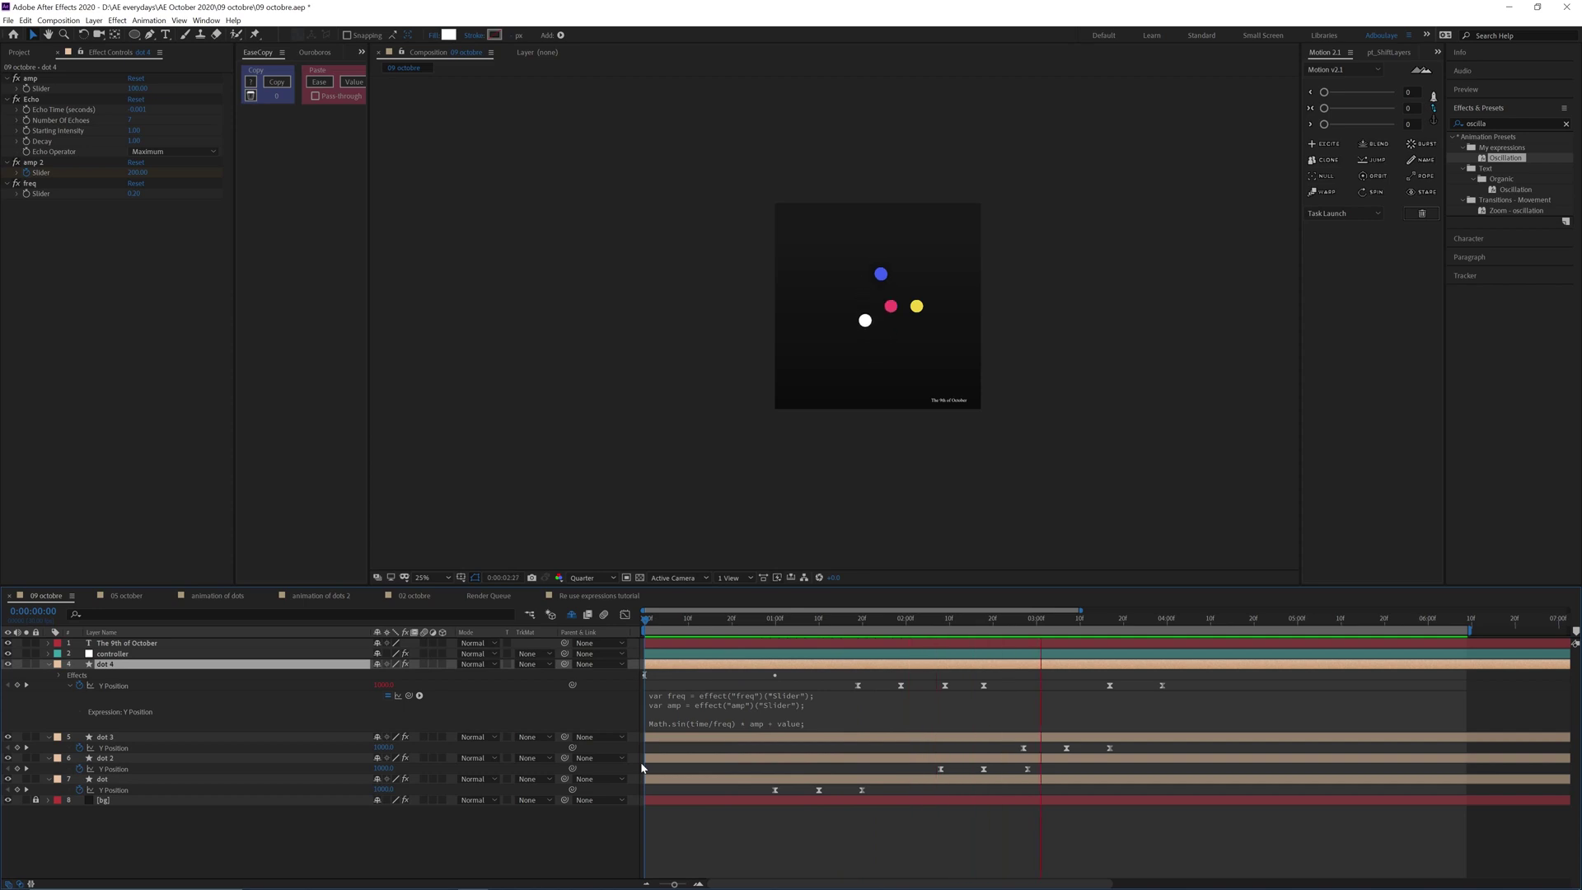
{"action": "key", "text": "space"}
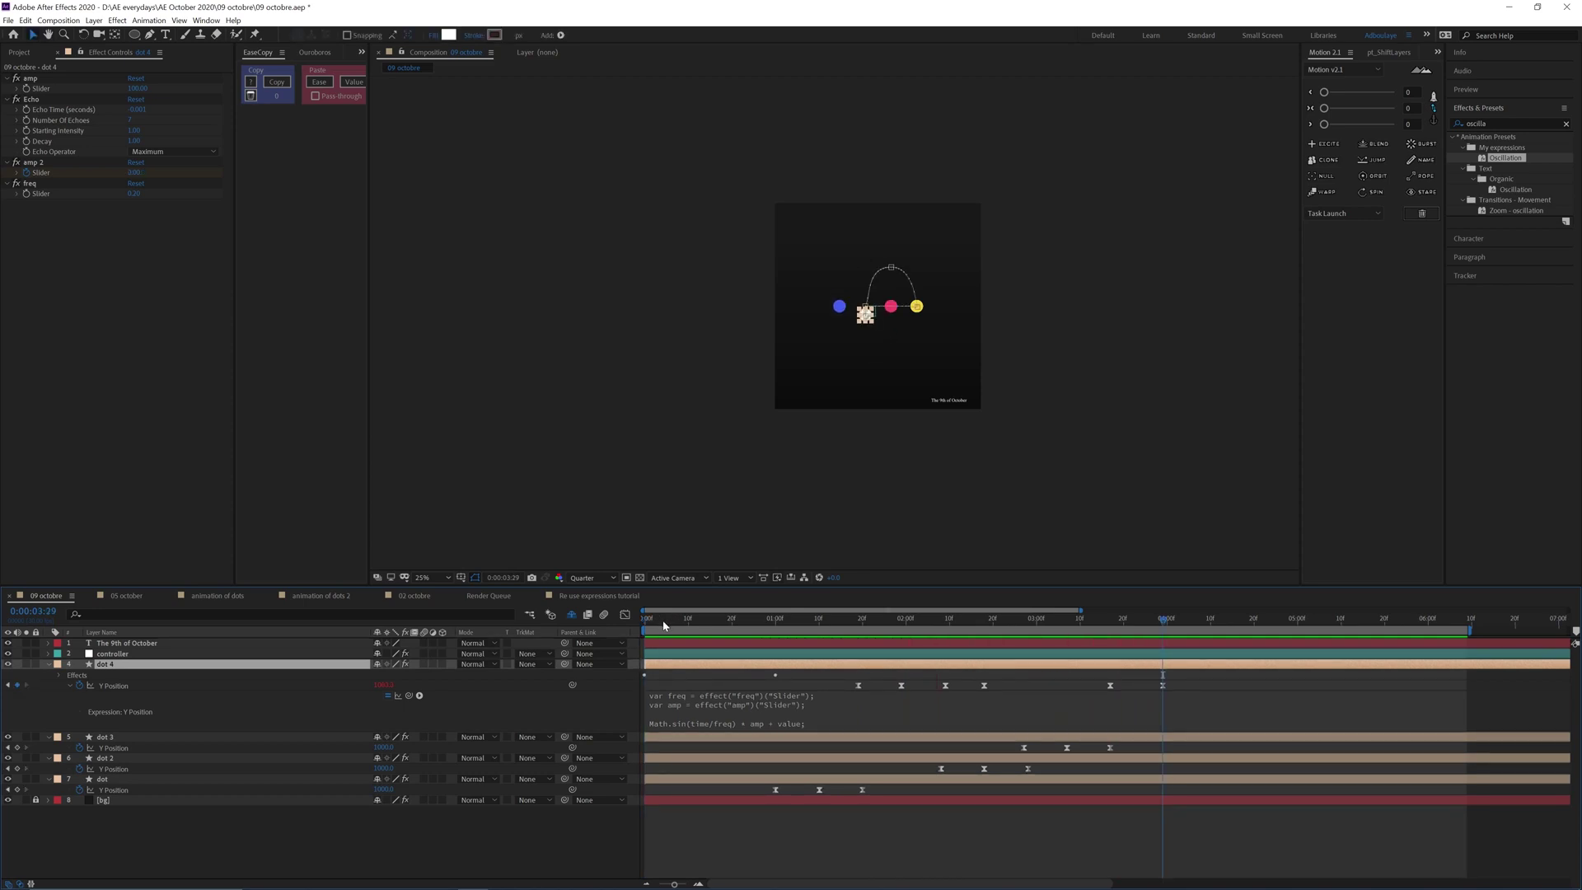
{"action": "left_click_drag", "start_coordinate": [664, 627], "coordinate": [436, 632]}
- Apply the Oscillation preset to dot 3, dot 2 and dot together
{"action": "left_click", "coordinate": [119, 739]}
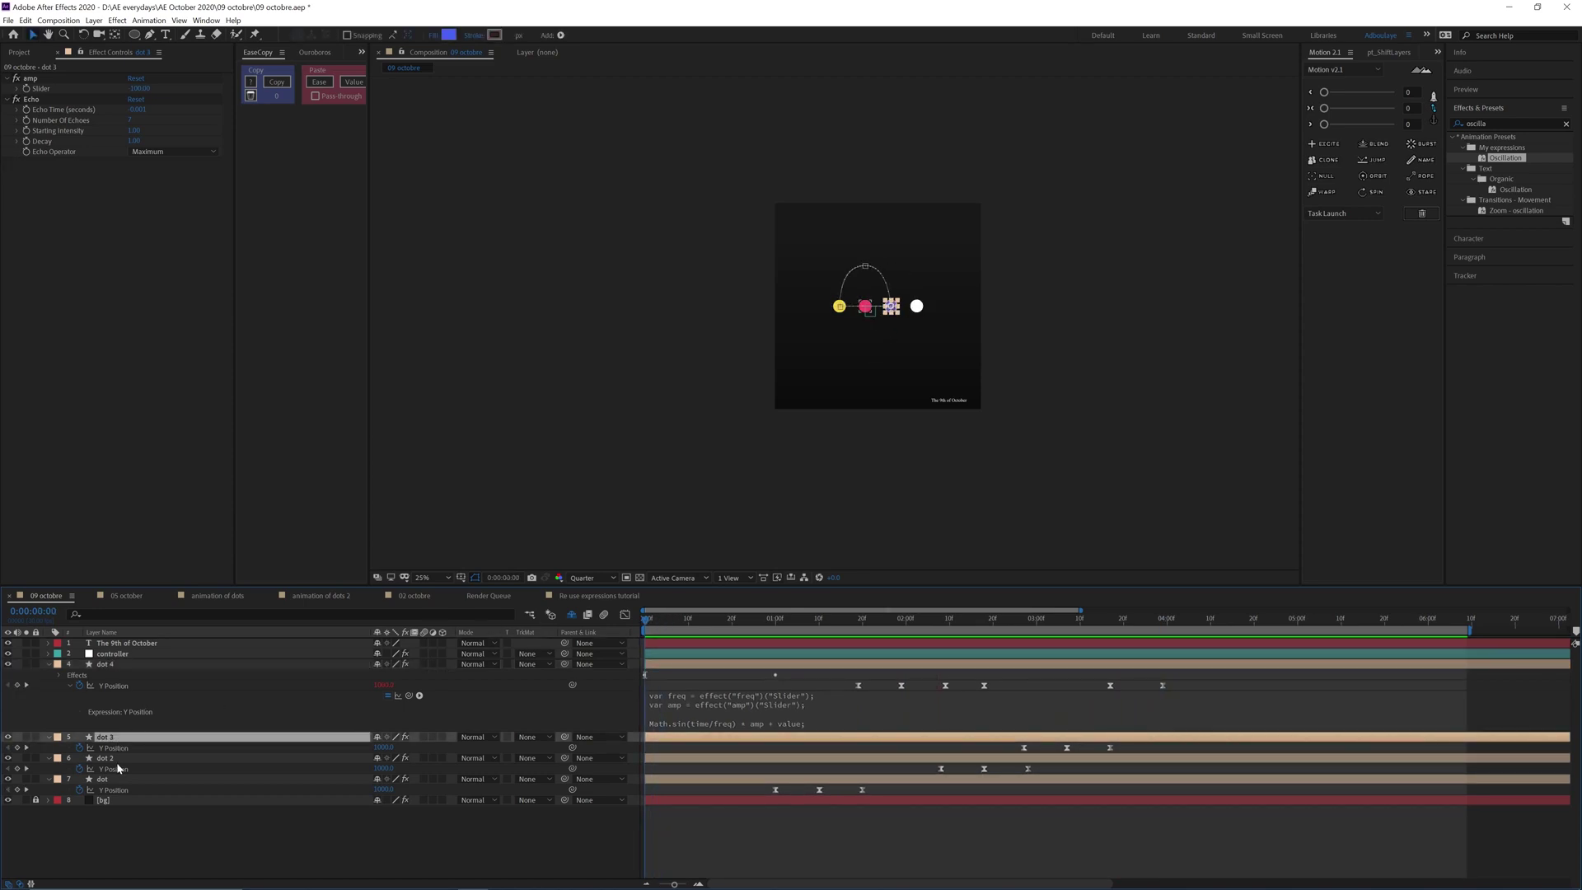
{"action": "left_click", "coordinate": [114, 780], "text": "shift"}
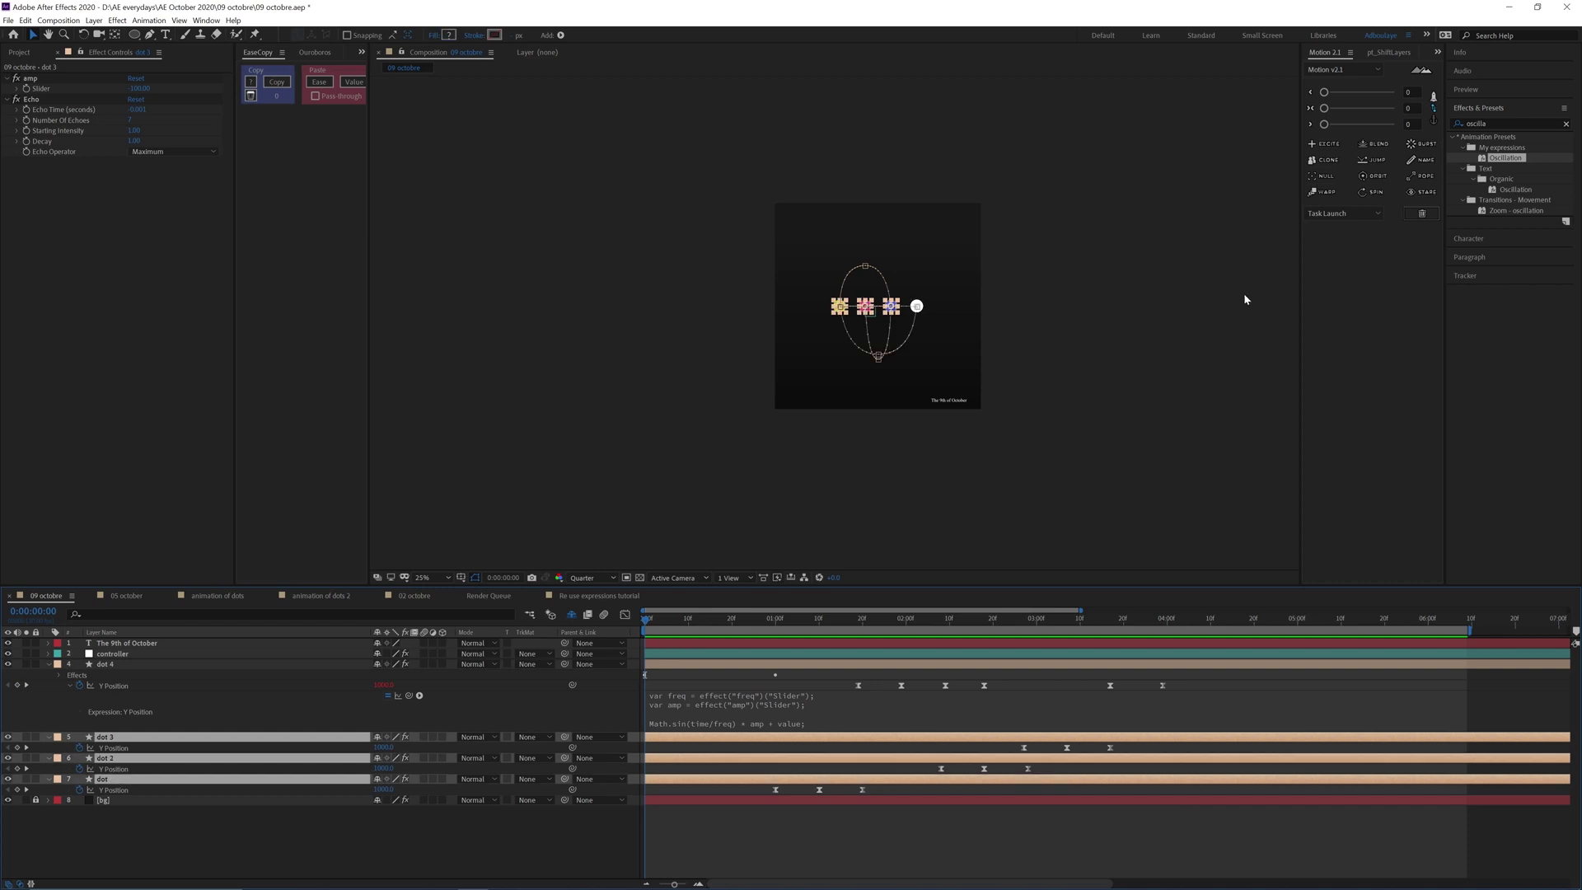
{"action": "double_click", "coordinate": [1512, 161]}
{"action": "left_click", "coordinate": [1154, 411]}
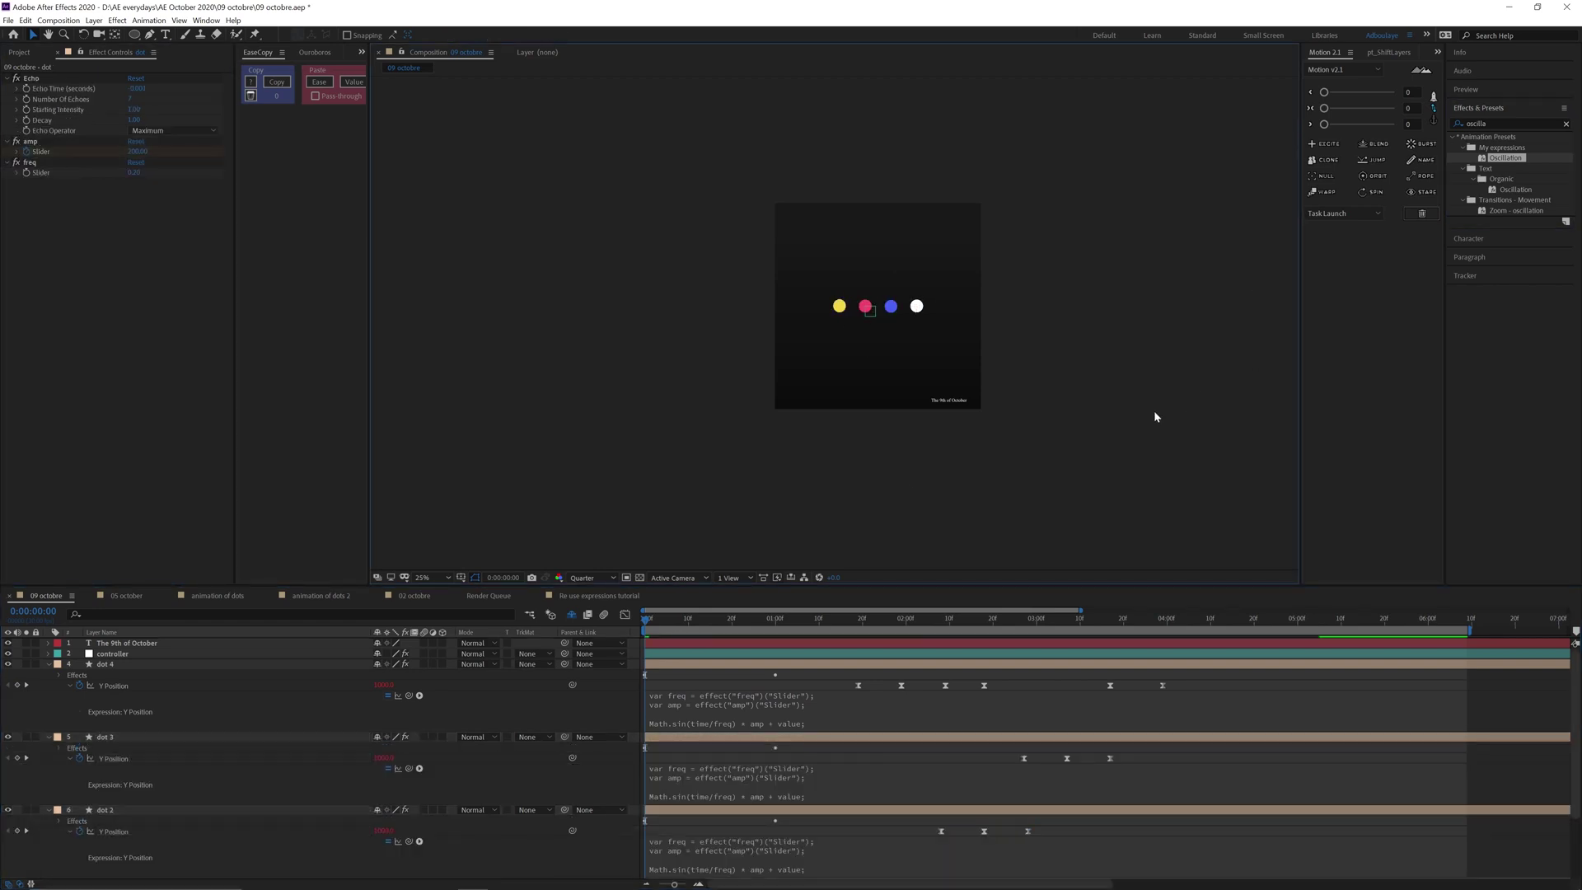
{"action": "key", "text": "space"}
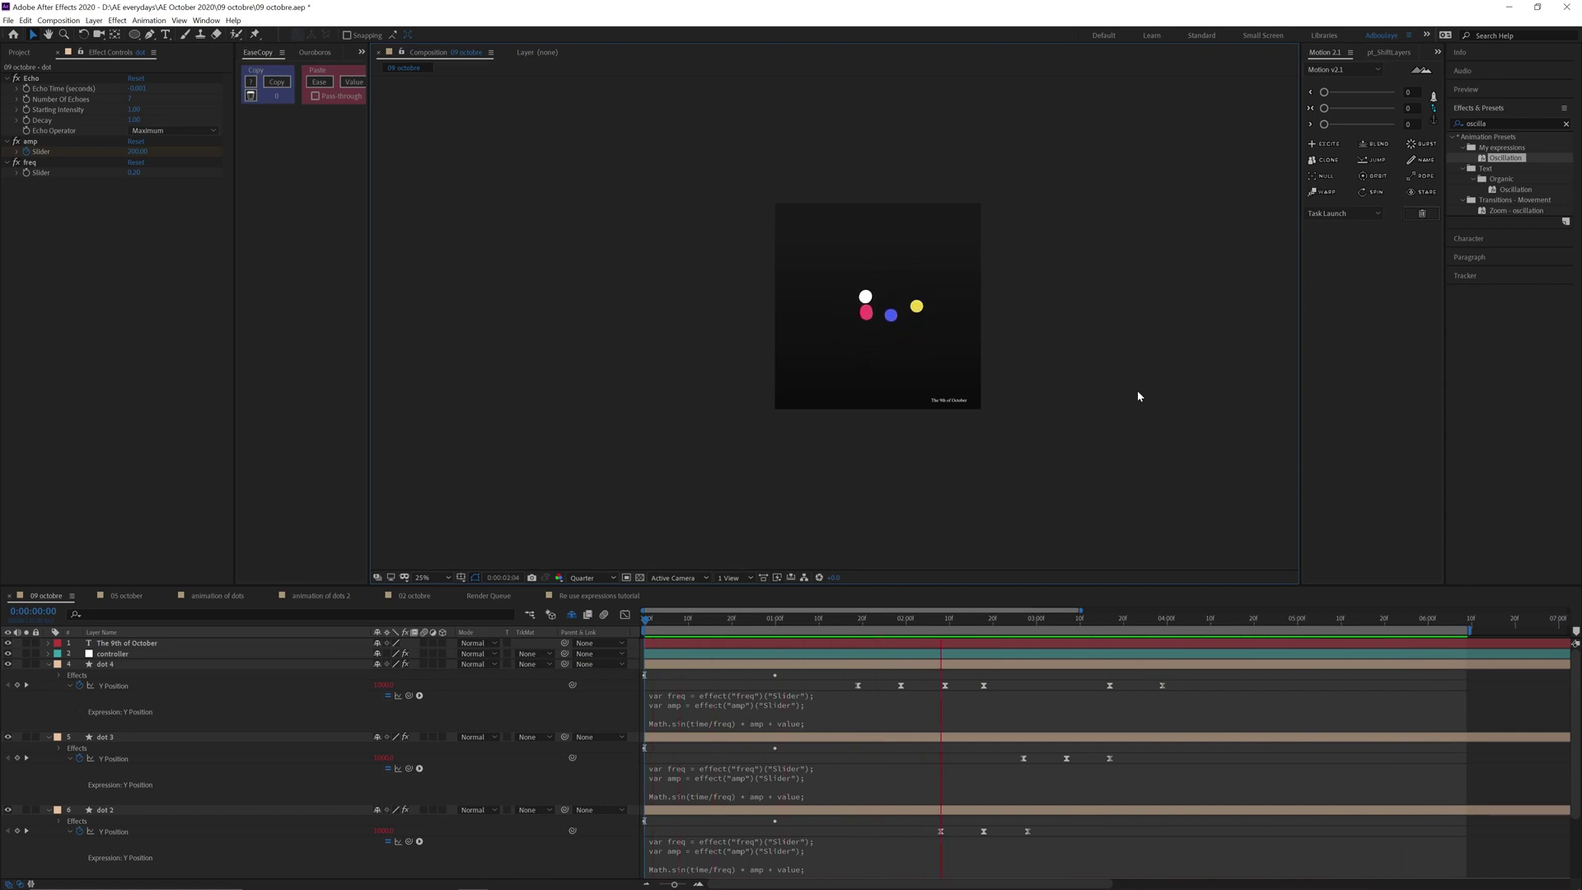
{"action": "key", "text": "space"}
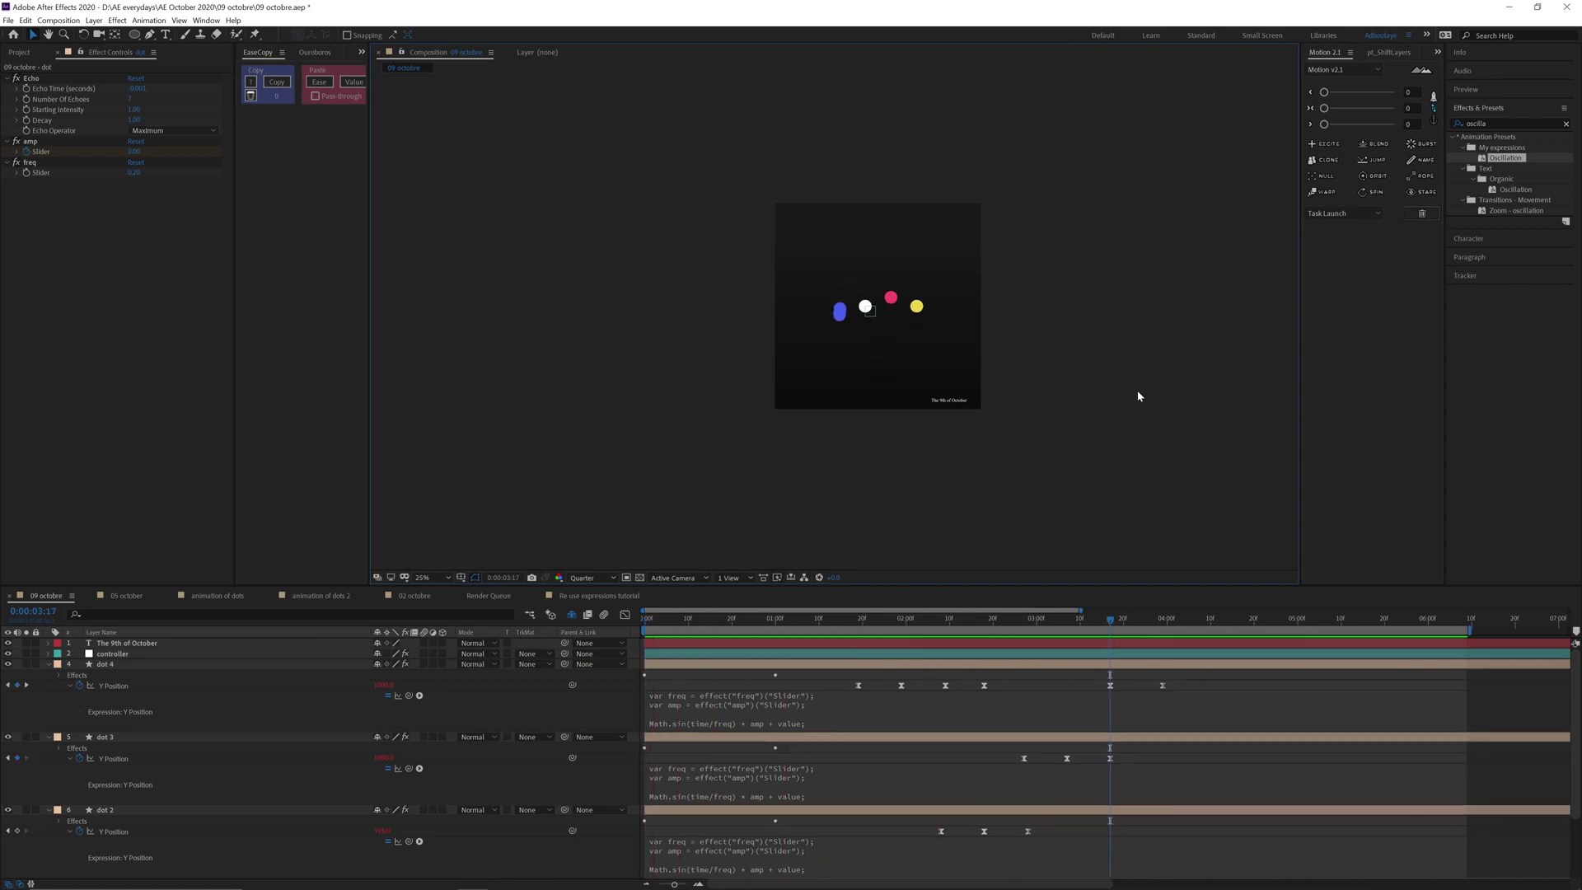